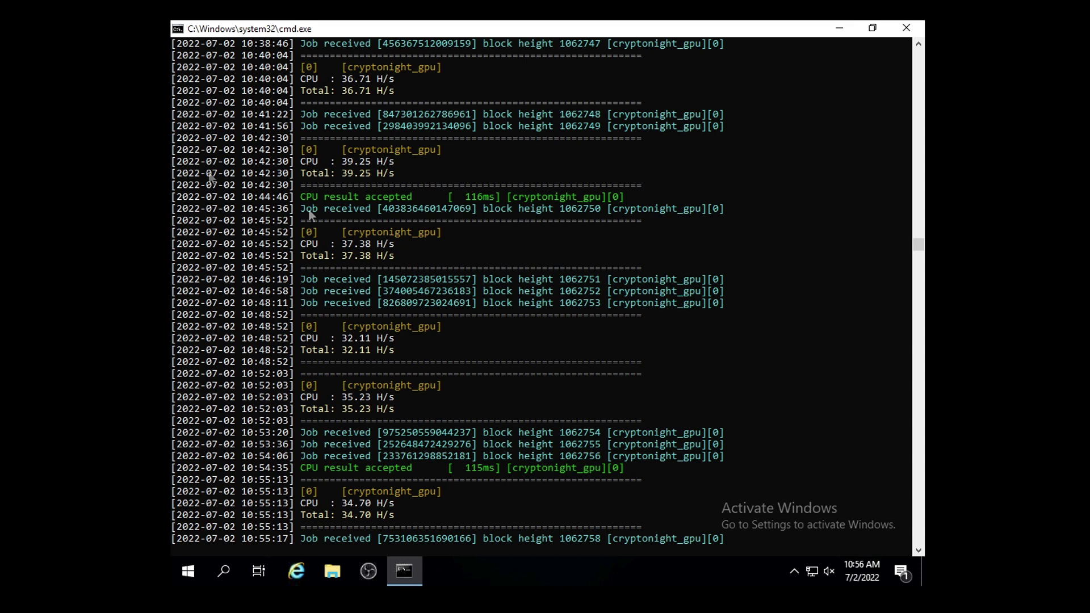
- Close the running miner console and open the SRBMiner-Multi-0-9-7-win64 folder in Downloads
left_click(902, 32)
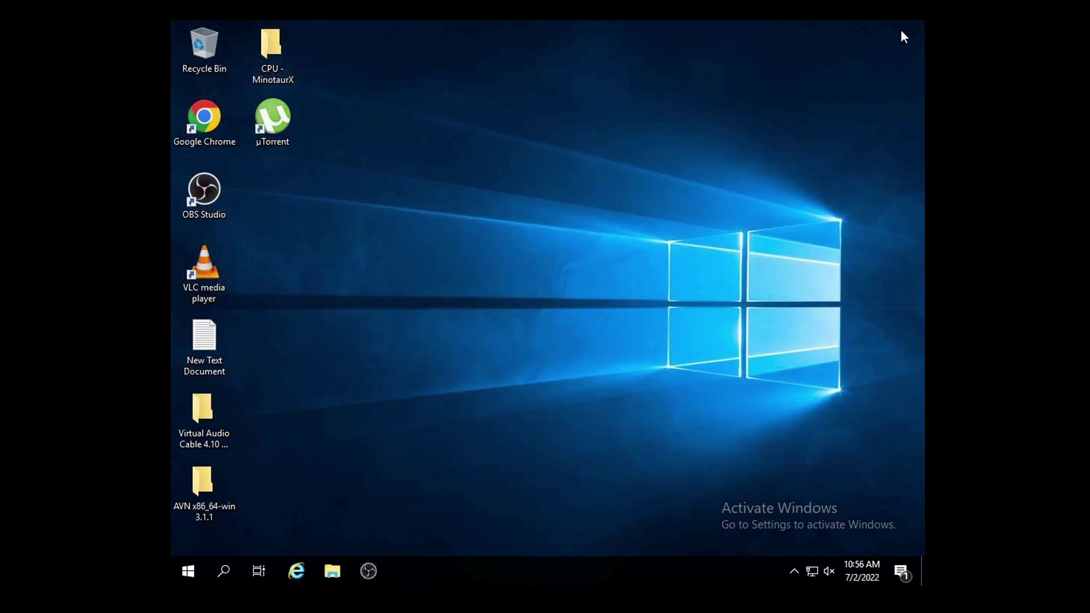
left_click(333, 574)
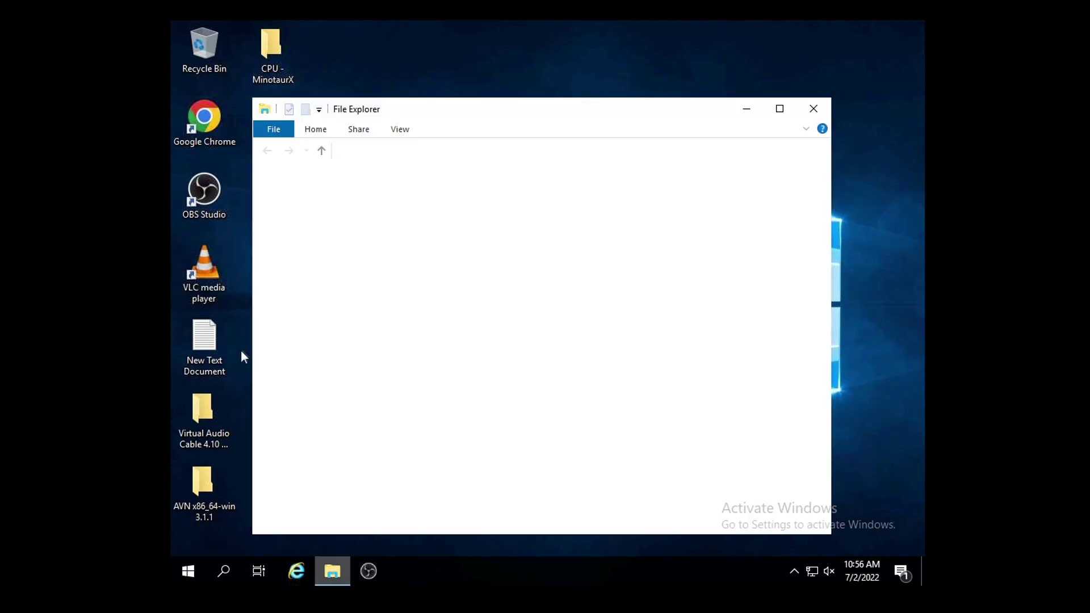
left_click(307, 220)
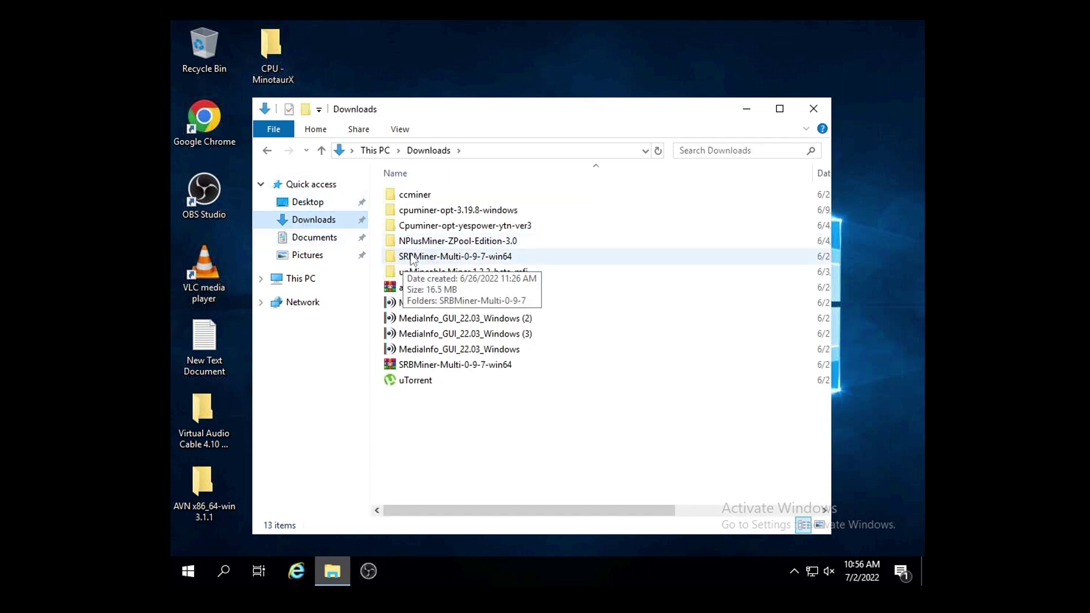
double_click(446, 260)
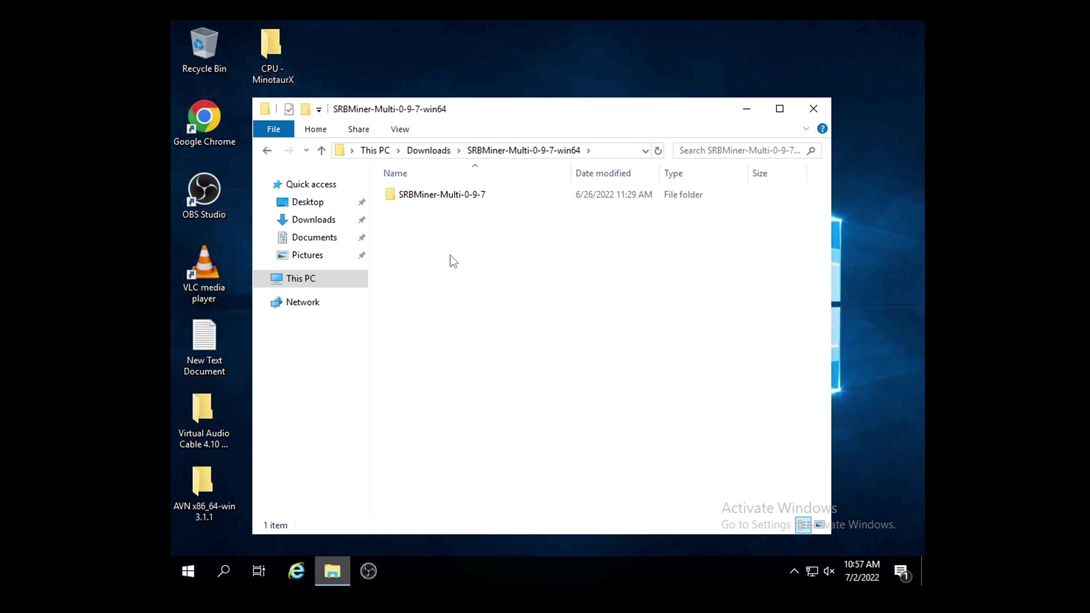
- Open Virus & threat protection through the Windows Security section of the Update & Security settings
left_click(186, 579)
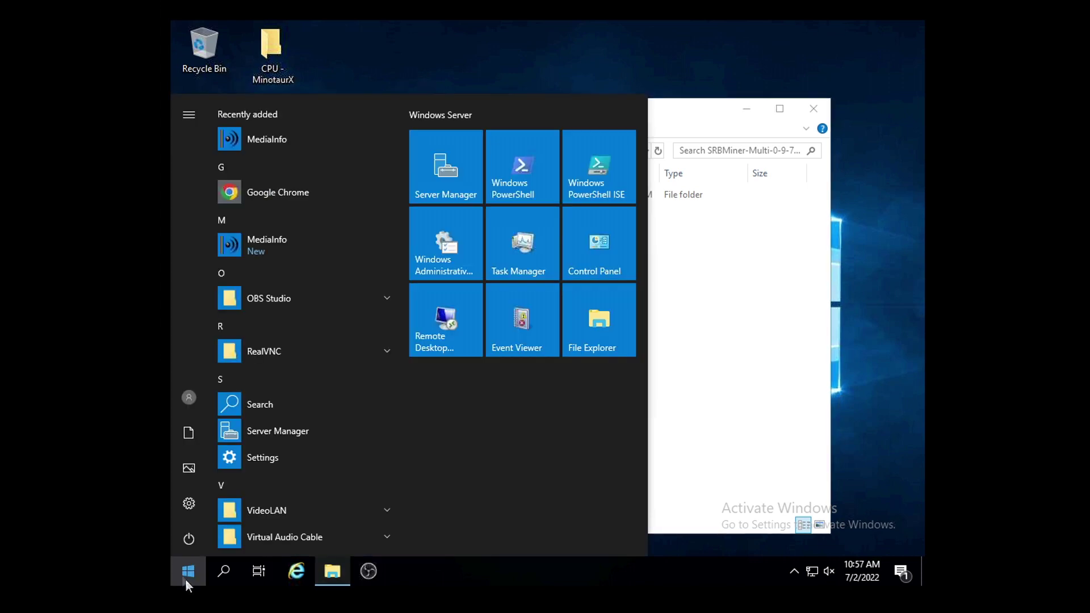
left_click(188, 503)
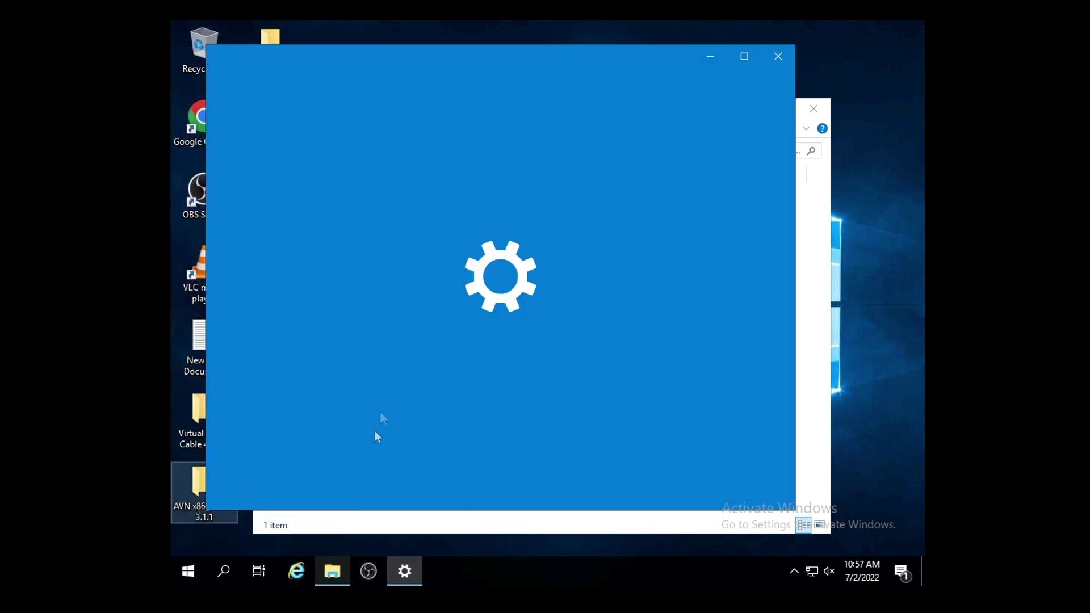
scroll(390, 366, "down", 3)
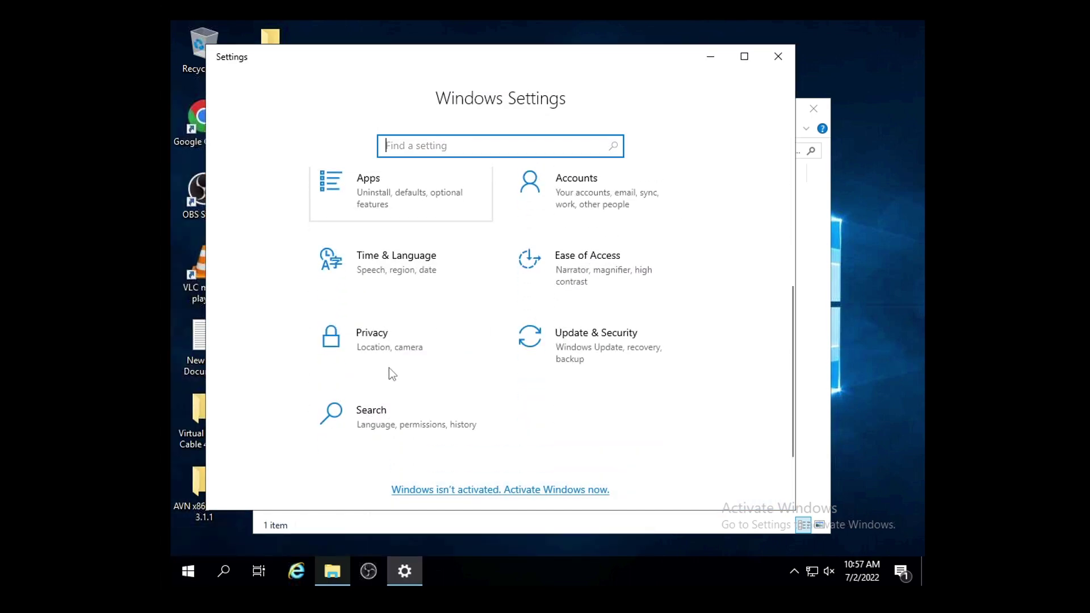
left_click(563, 347)
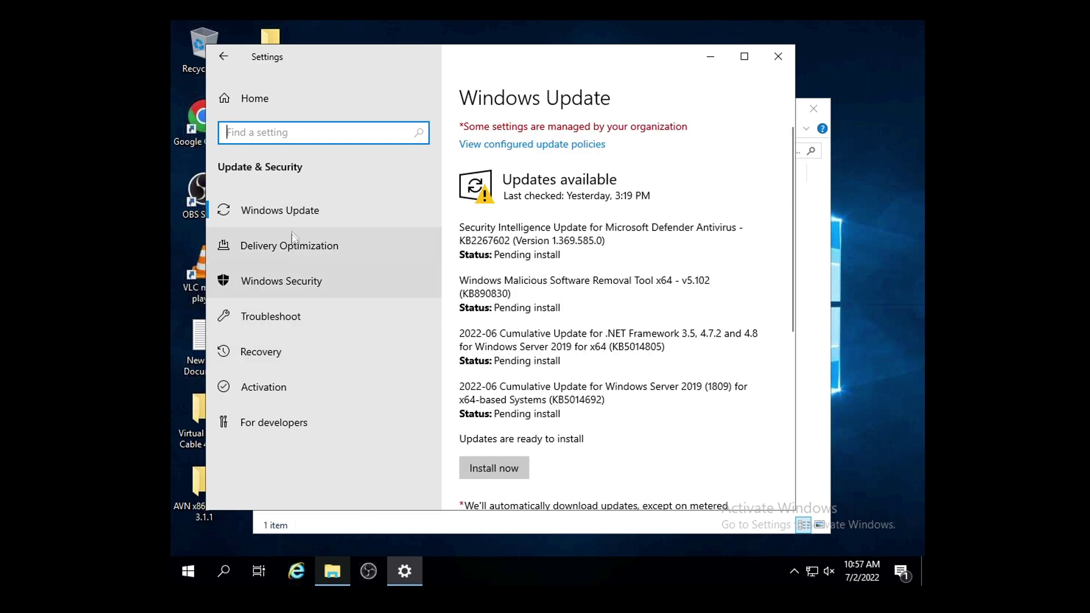
left_click(276, 285)
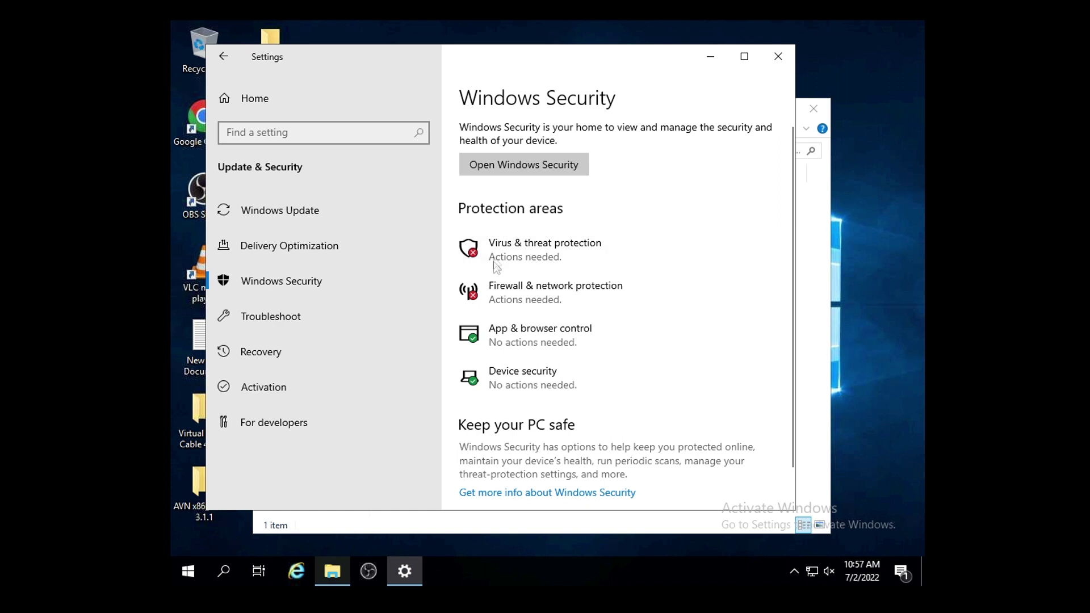
left_click(503, 259)
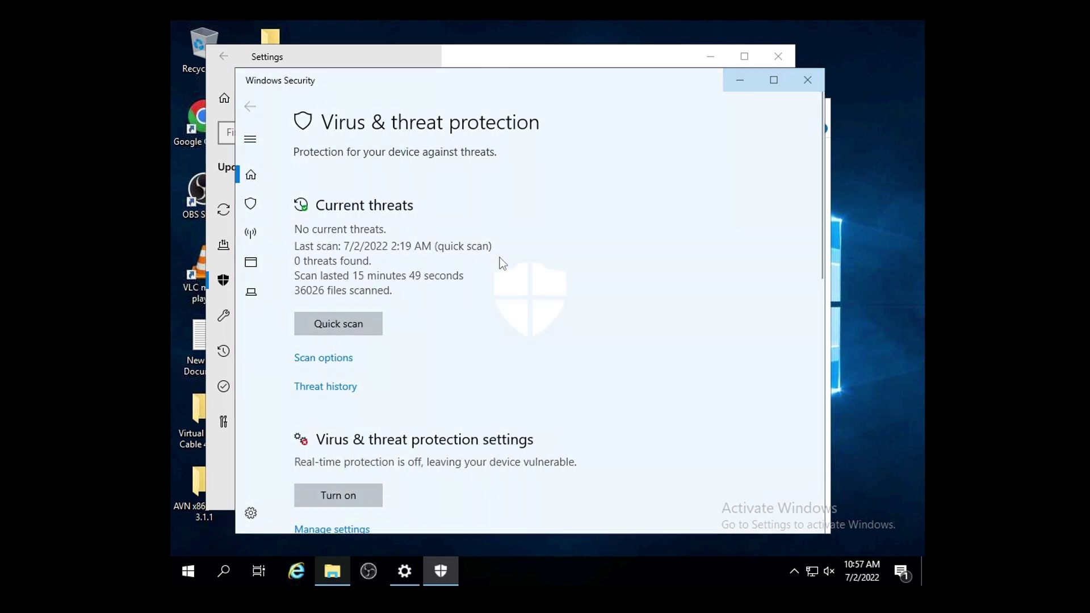
- Open the Windows Defender Antivirus exclusions list from the virus & threat protection settings
scroll(490, 281, "down", 3)
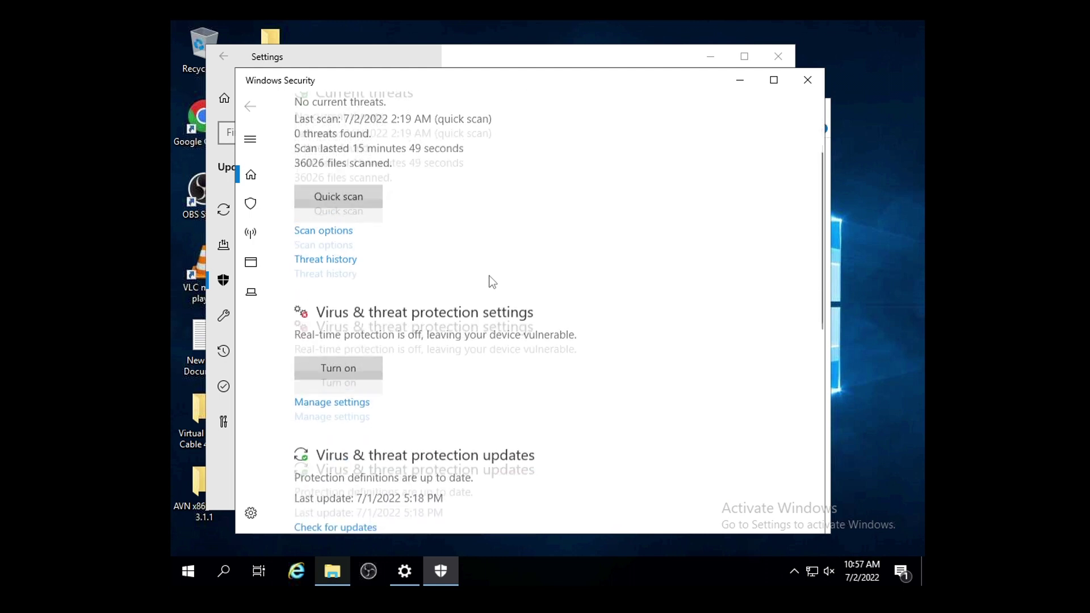
left_click(330, 398)
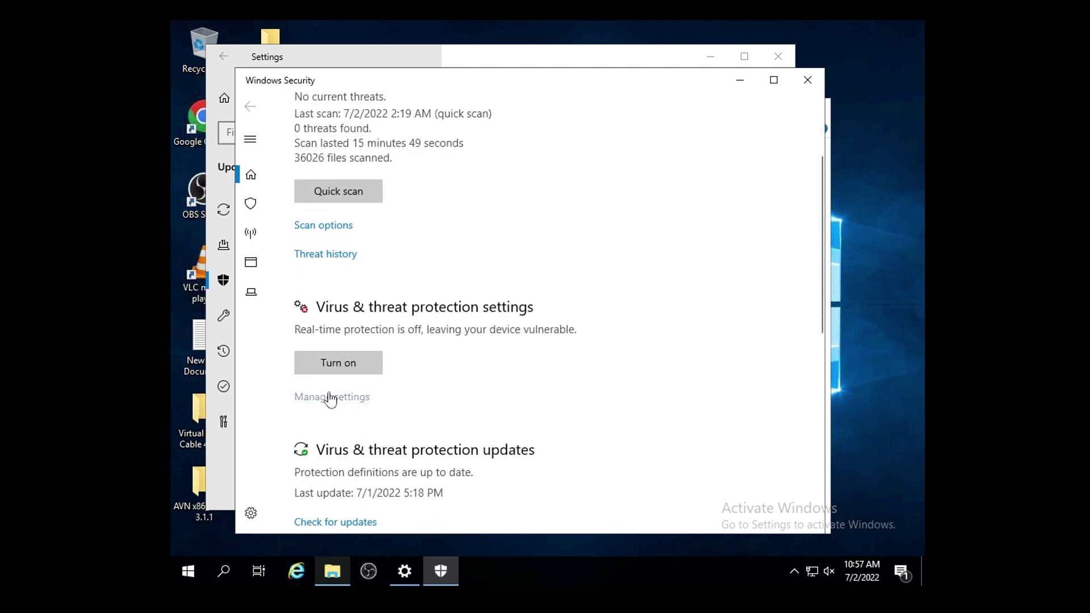
scroll(373, 369, "down", 6)
scroll(374, 370, "down", 6)
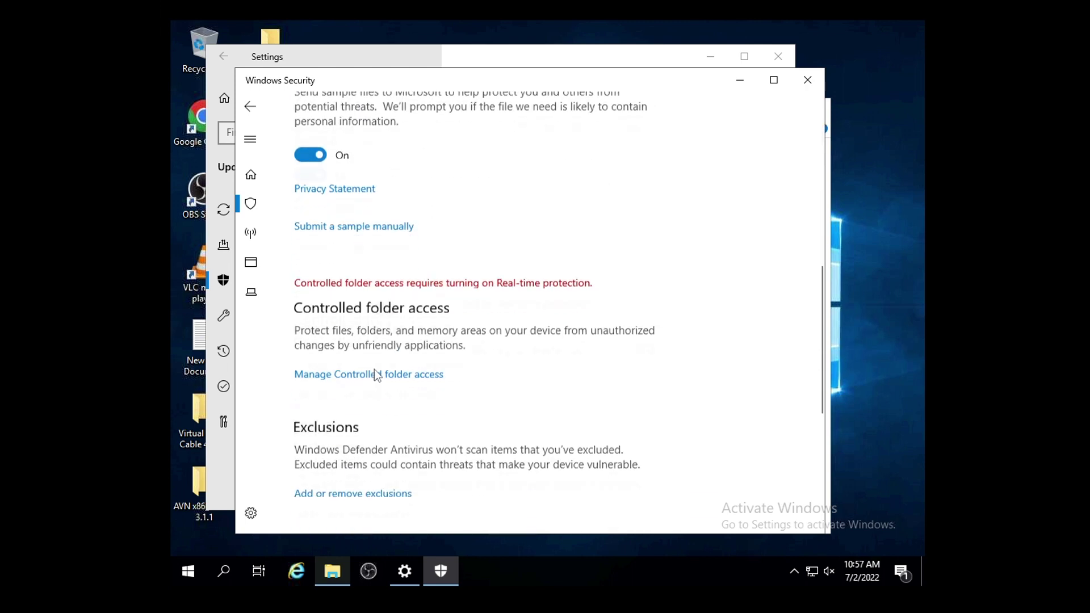
scroll(312, 181, "up", 2)
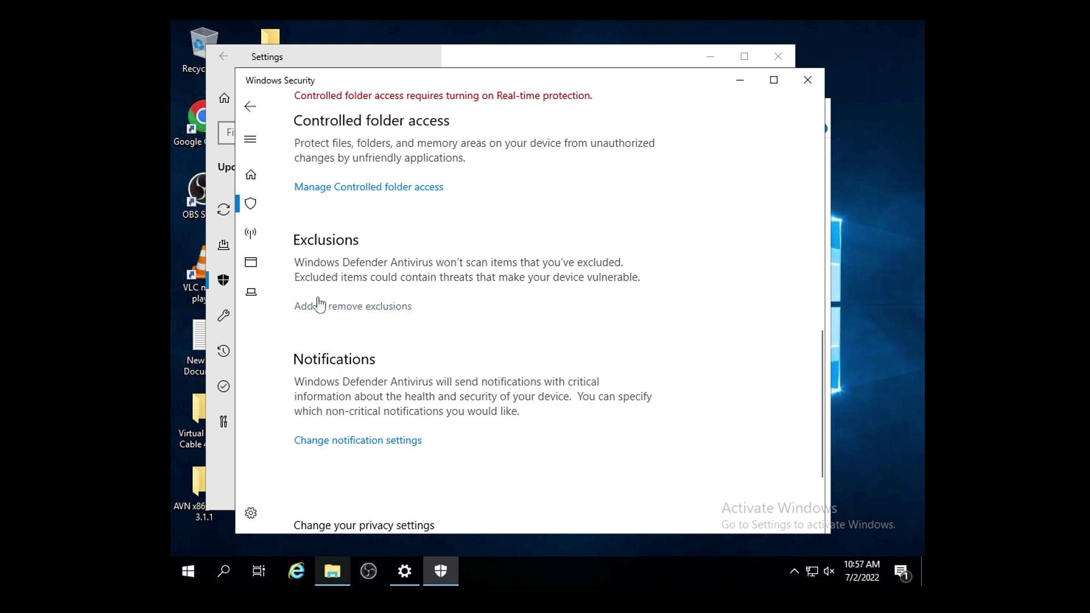
left_click(304, 308)
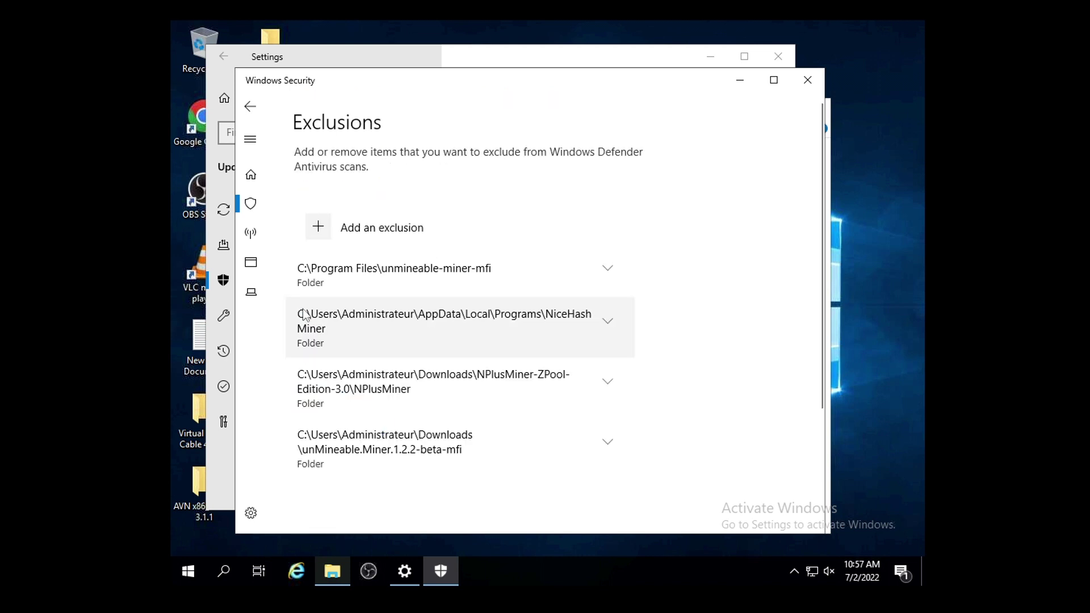
- Start a new folder exclusion and browse to SRBMiner-Multi-0-9-7 inside Downloads > SRBMiner-Multi-0-9-7-win64
left_click(375, 230)
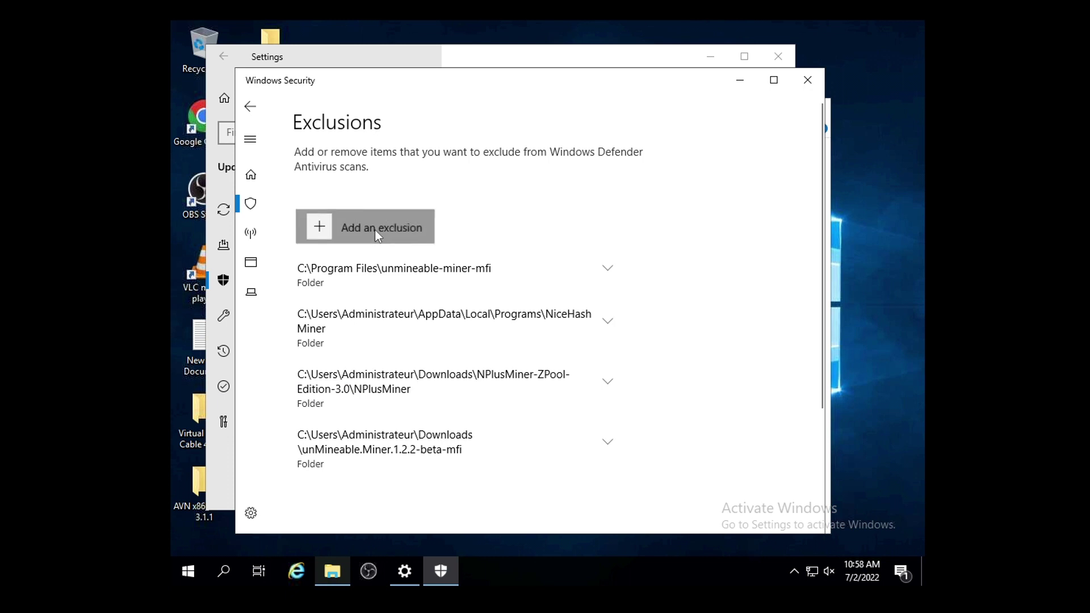
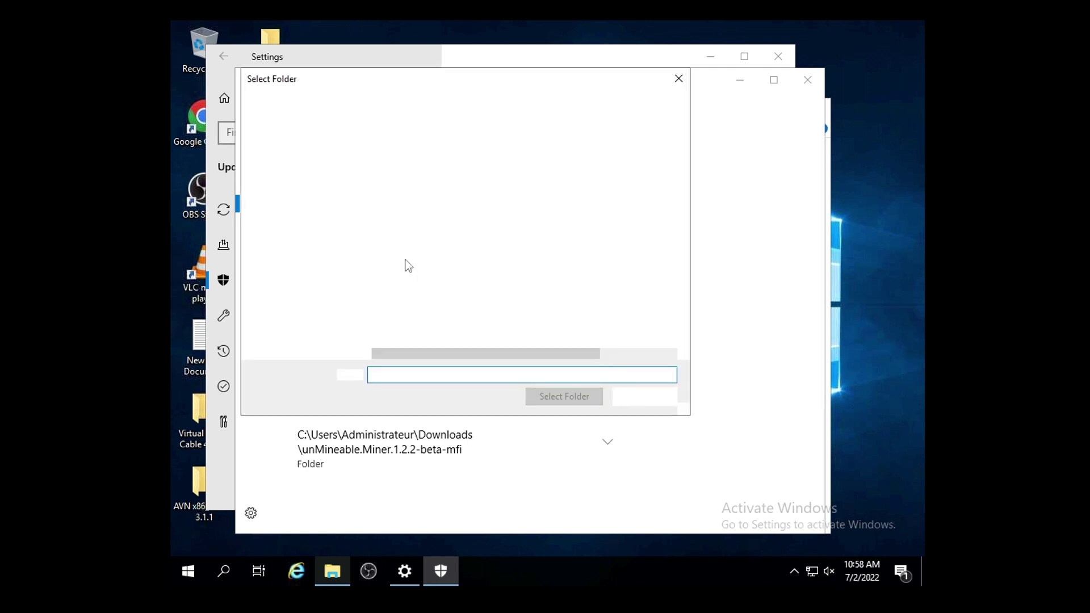
left_click(299, 197)
left_click(299, 196)
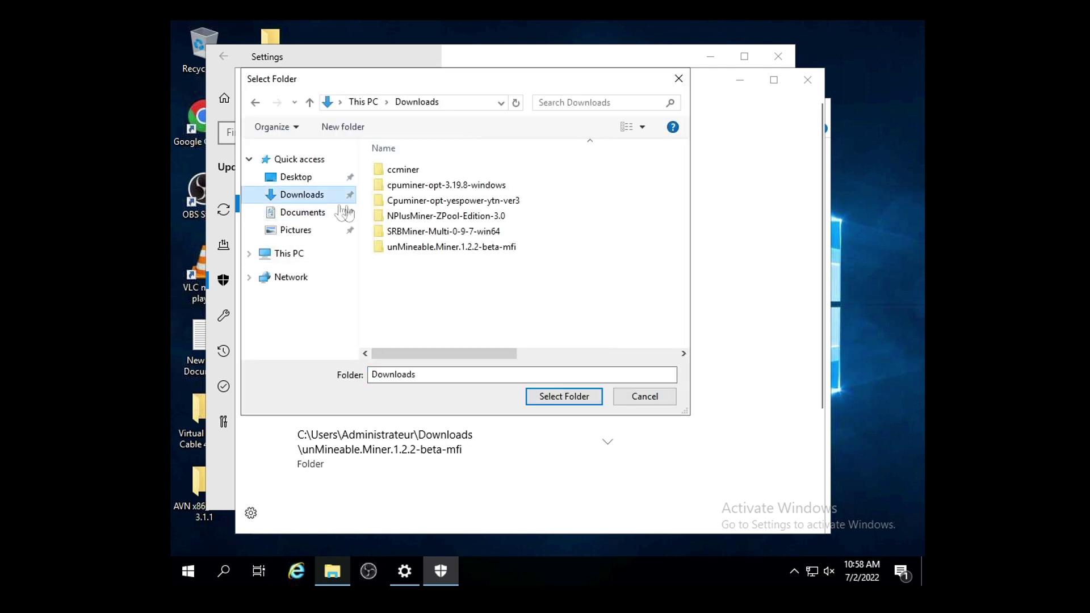
left_click(414, 233)
double_click(414, 233)
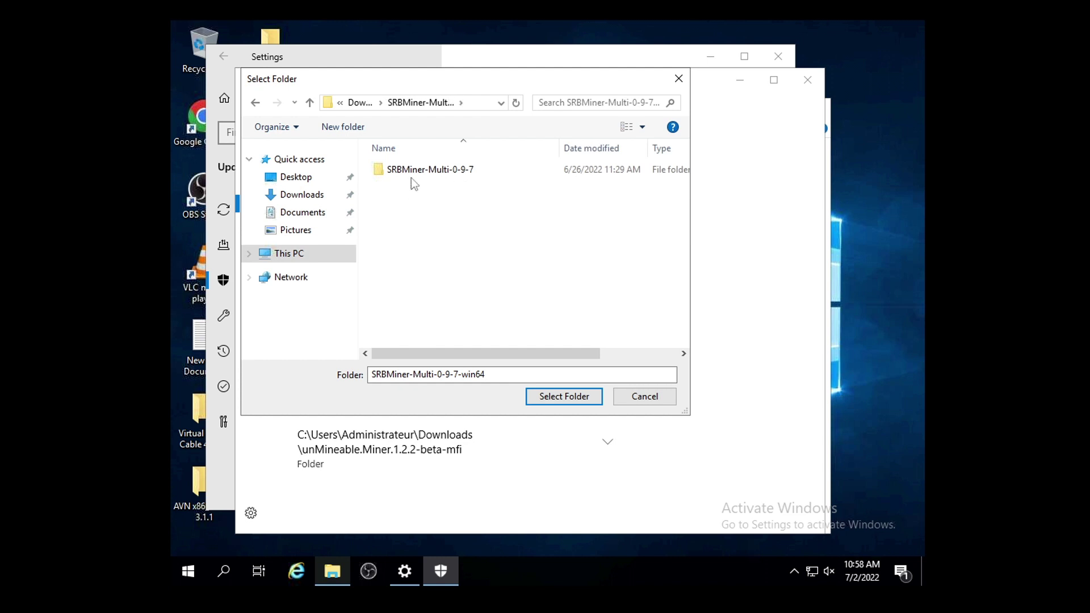
double_click(412, 170)
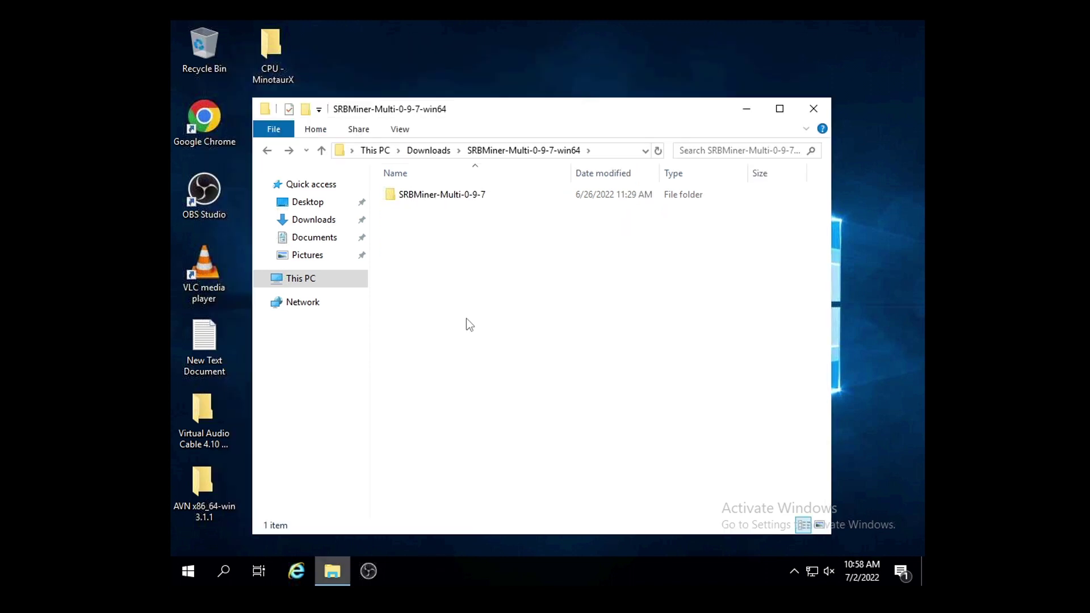
- Maximize the File Explorer window, open the SRBMiner-Multi-0-9-7 folder and look through its mining batch files
left_click(779, 109)
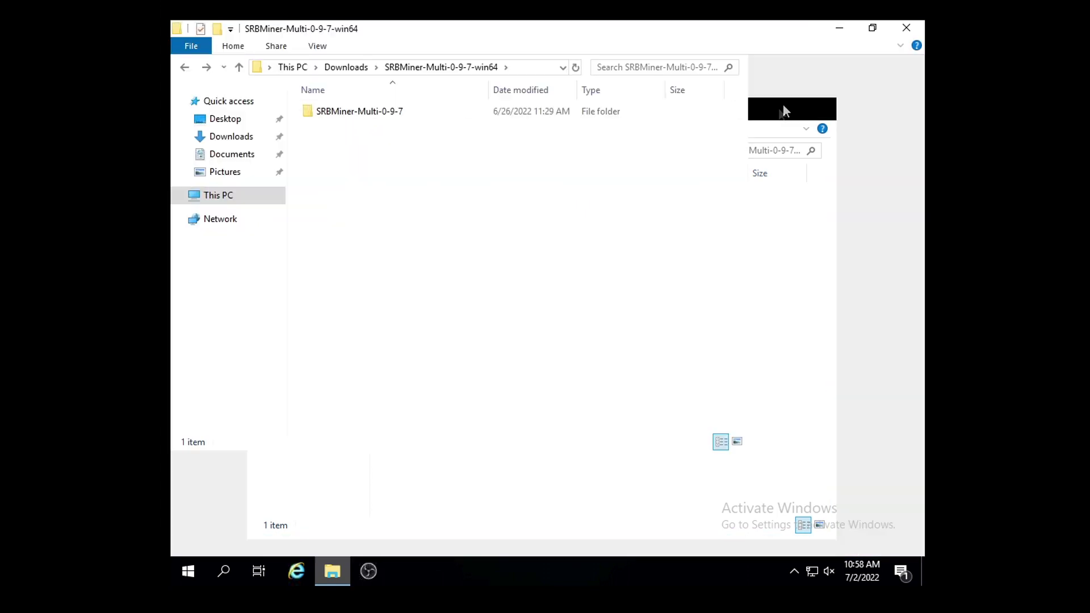
left_click(349, 114)
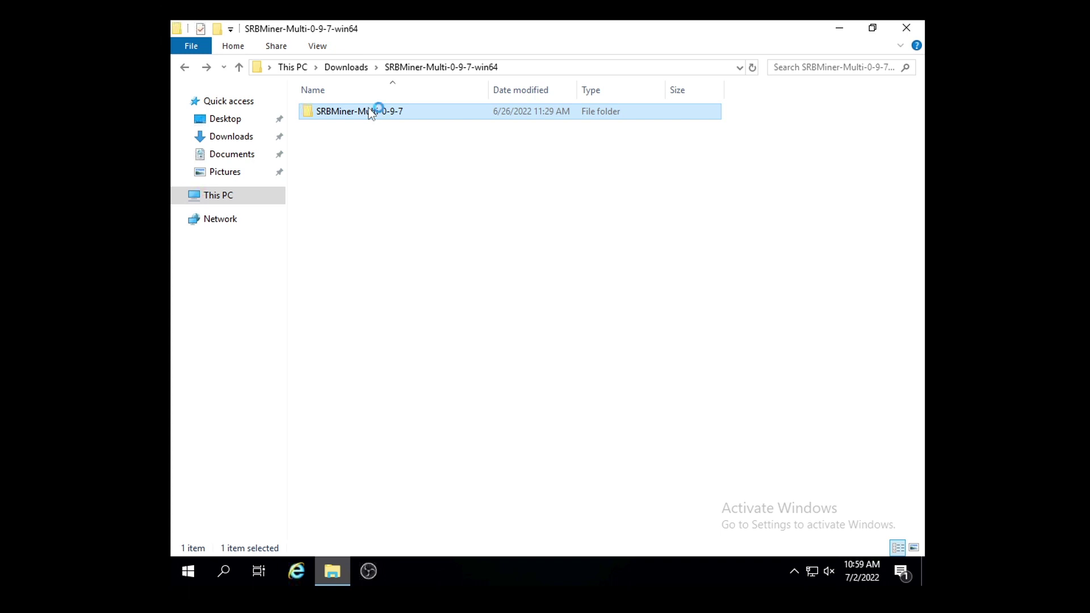
double_click(371, 112)
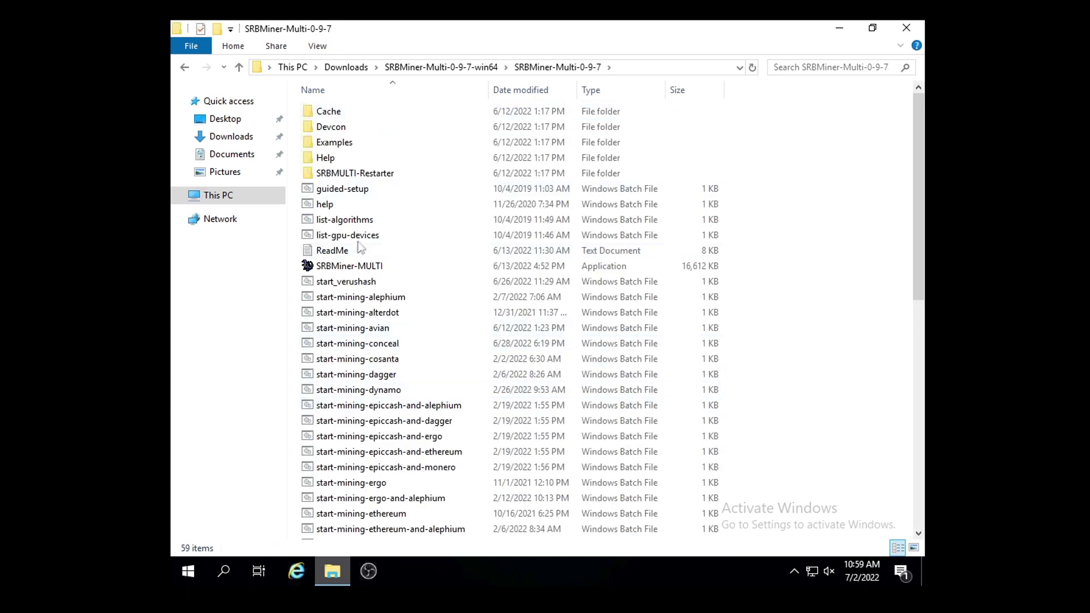
scroll(367, 341, "down", 1)
scroll(368, 341, "up", 1)
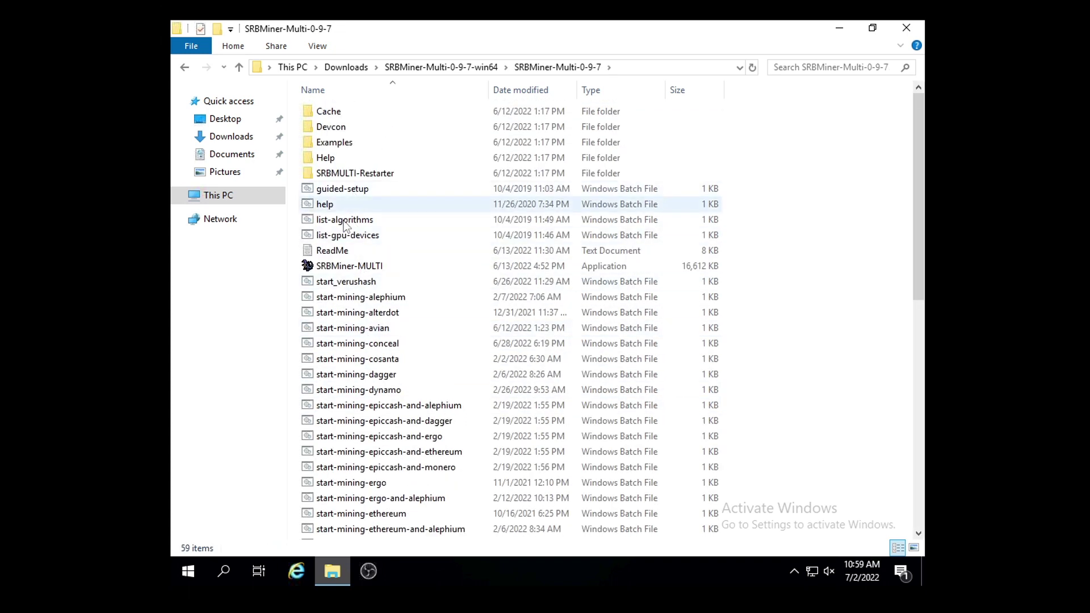
scroll(343, 227, "down", 8)
scroll(343, 226, "down", 3)
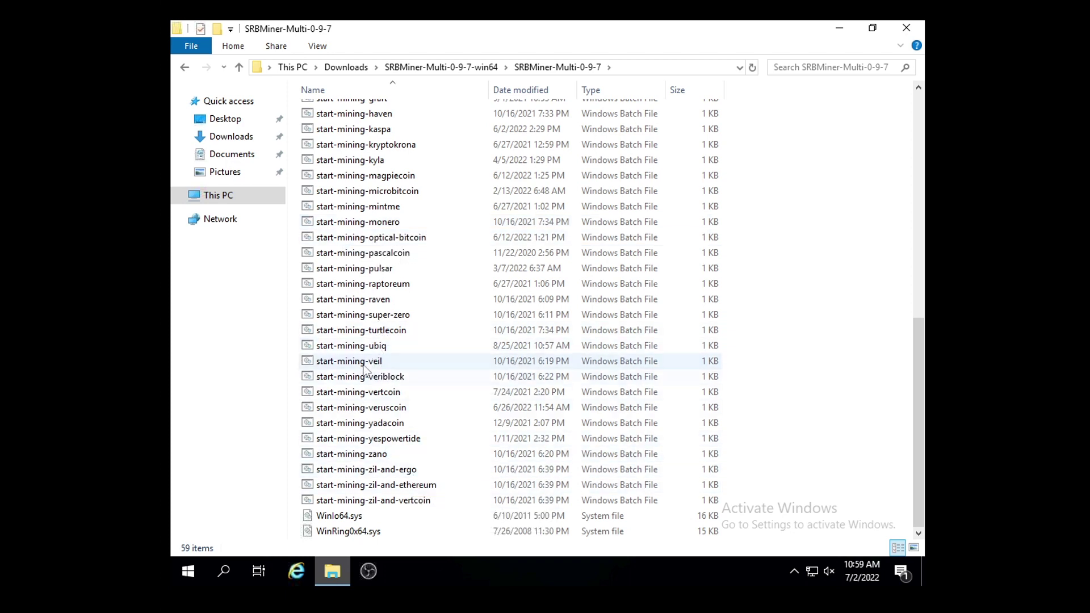
scroll(365, 379, "up", 5)
scroll(365, 380, "up", 5)
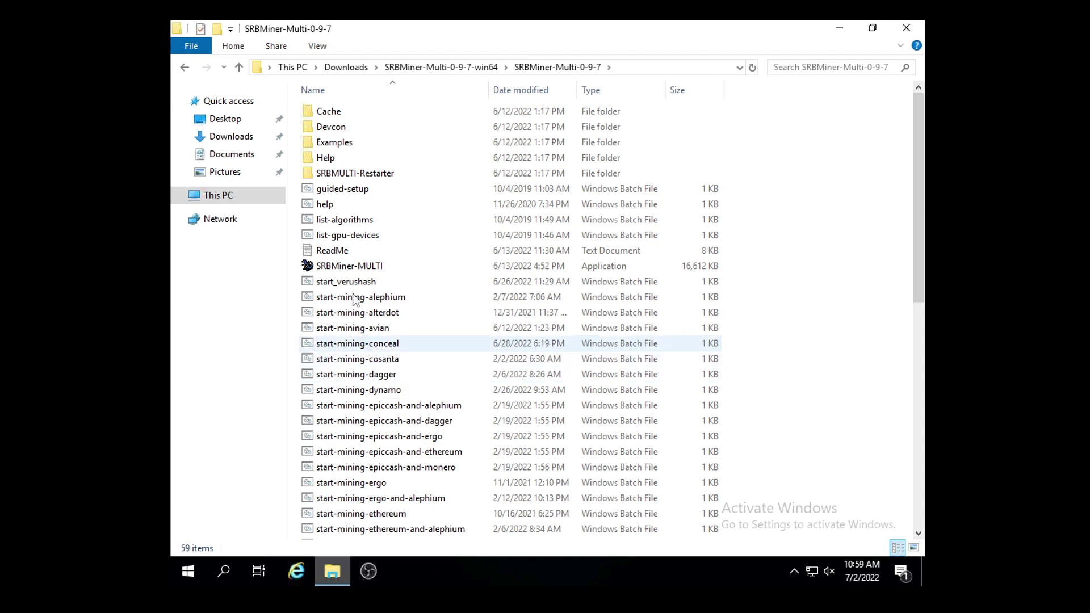
- Open the start-mining-conceal batch file for editing in Notepad
double_click(365, 343)
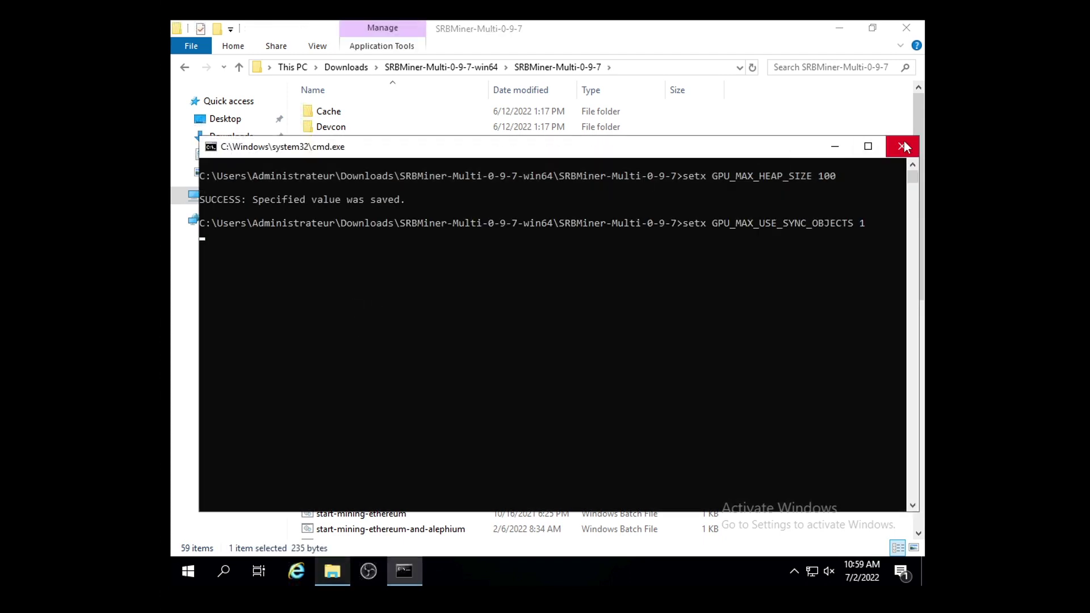
left_click(904, 142)
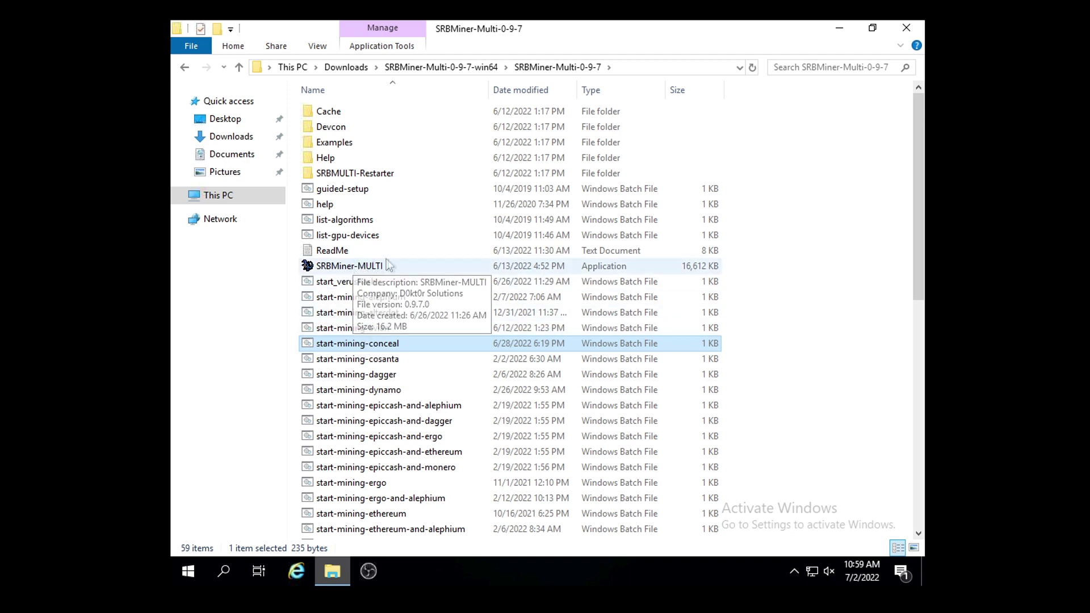
right_click(369, 346)
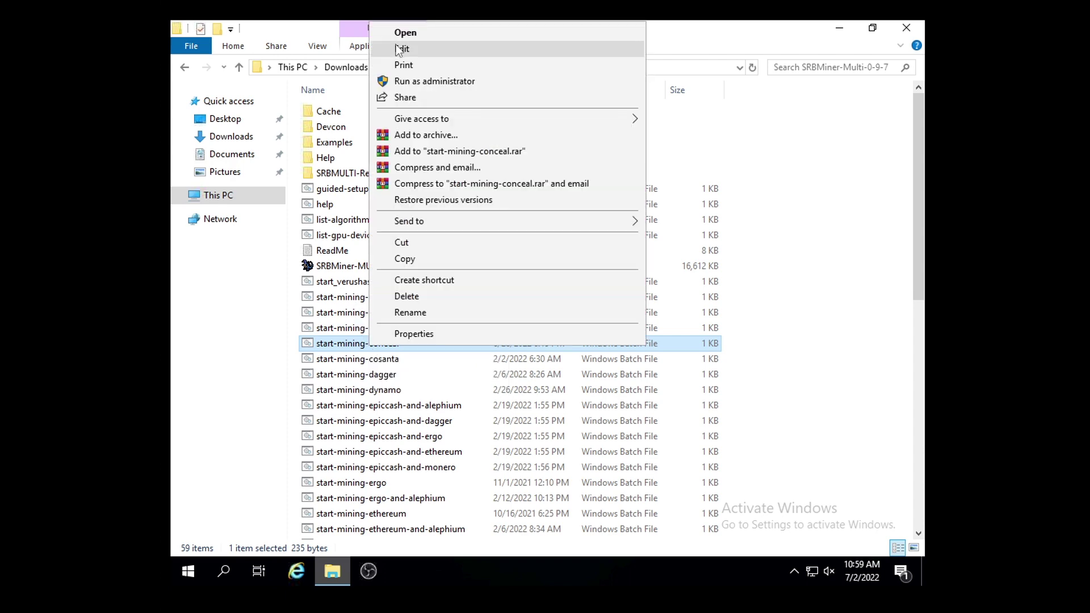
left_click(401, 49)
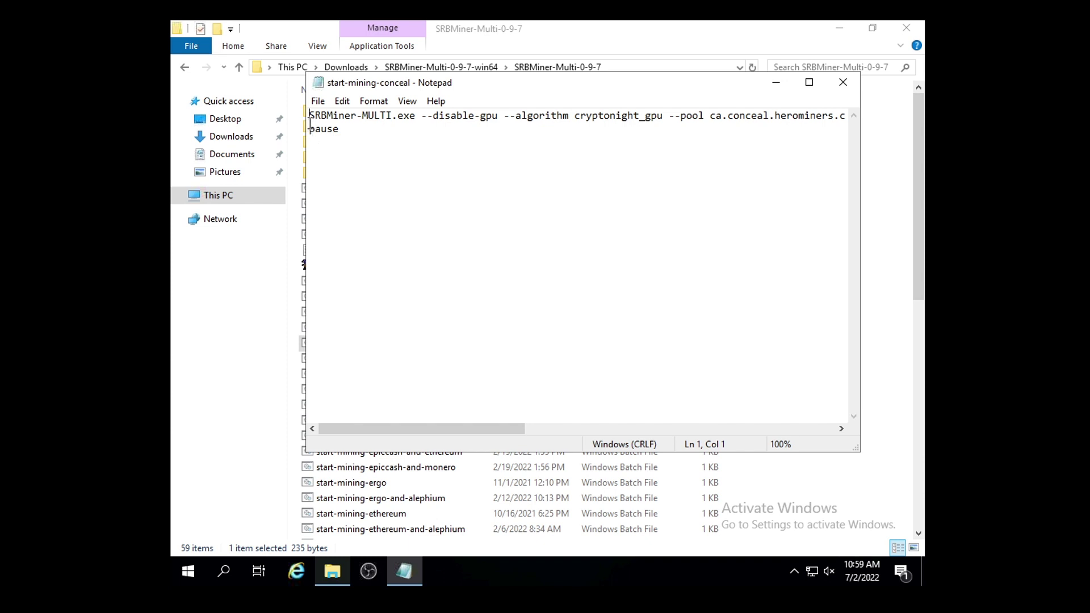
- Examine the SRBMiner-MULTI launch line, including the --disable-gpu option, the algorithm and the pool, wallet and password arguments
left_click_drag(309, 115, 860, 113)
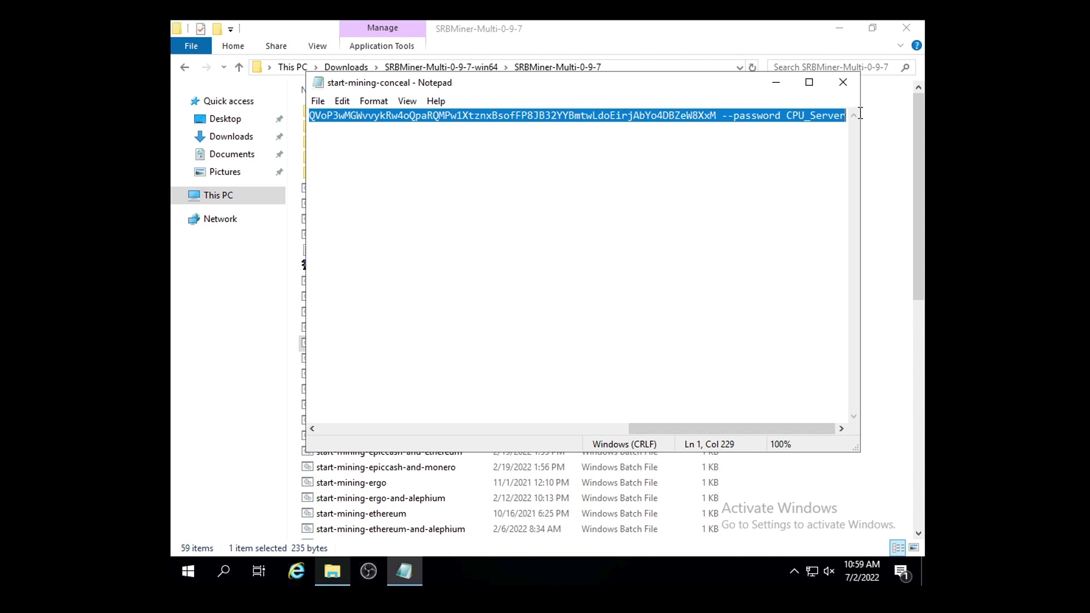
left_click(606, 291)
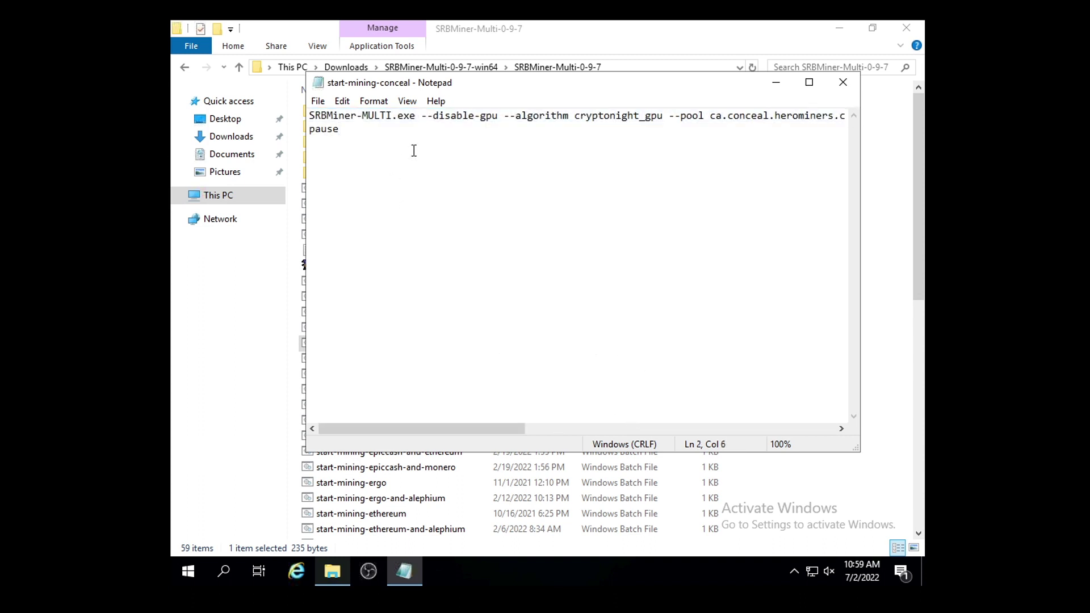
left_click(421, 116)
left_click_drag(454, 111, 500, 114)
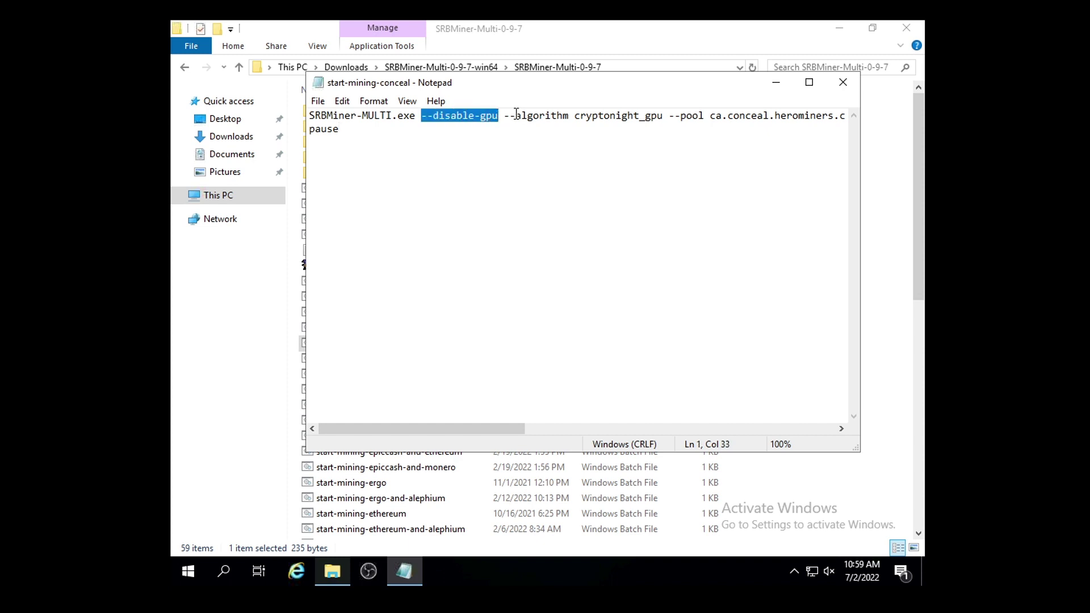
left_click(628, 140)
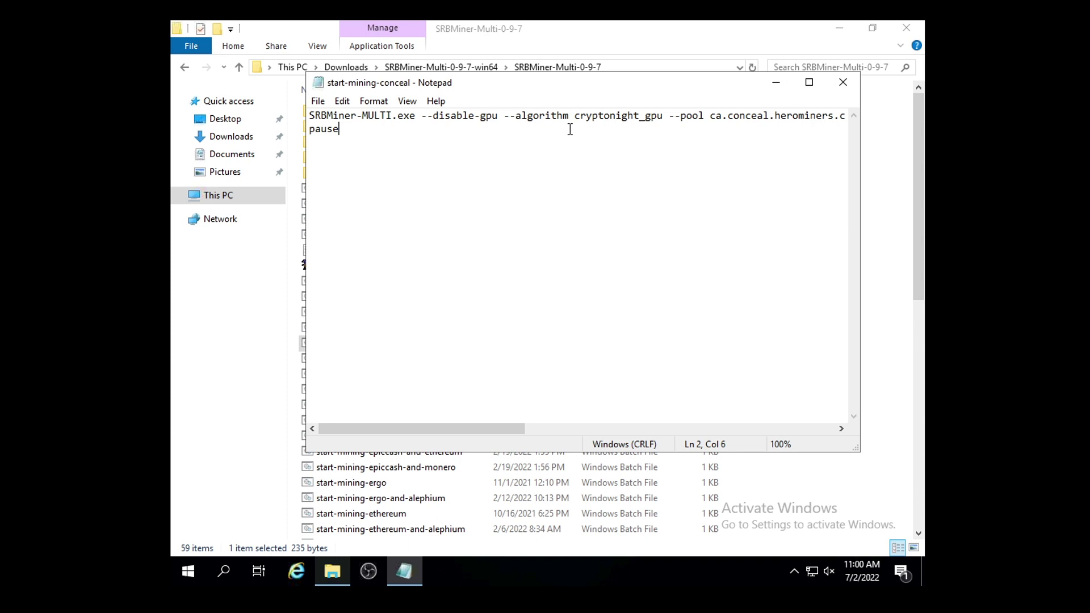
left_click_drag(479, 434, 572, 415)
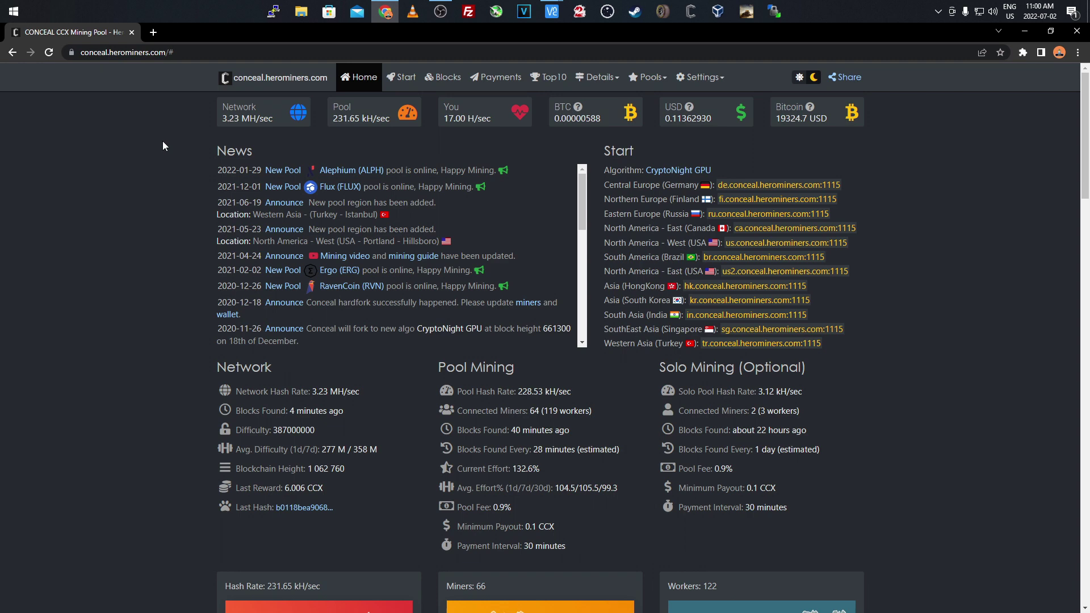
- Open the pool site's mining start page and copy the Canada (Montreal) server address, ca.conceal.herominers.com
left_click(396, 83)
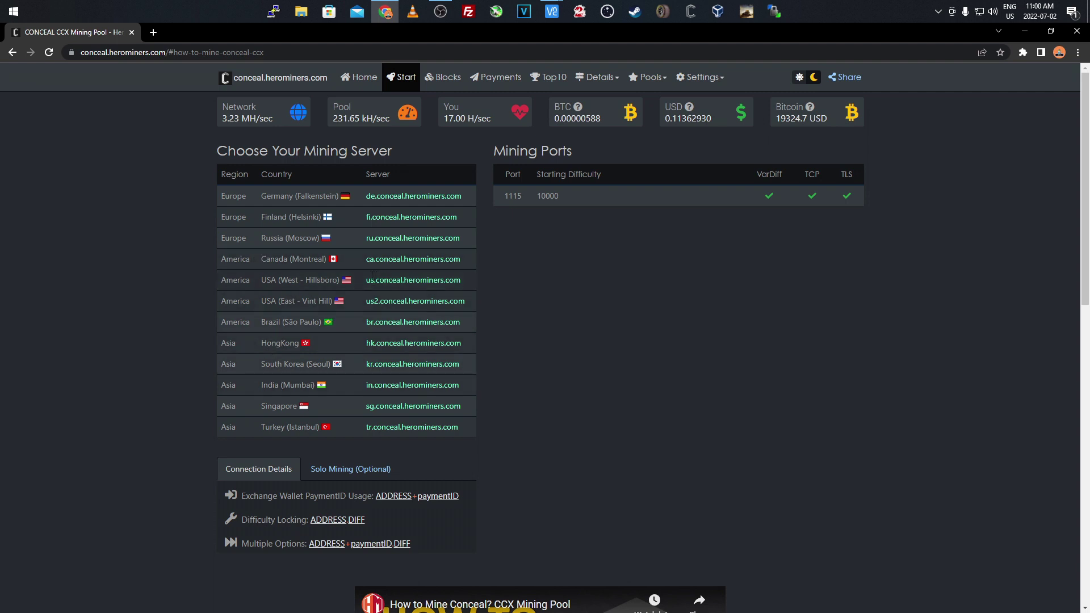
left_click_drag(366, 286, 470, 280)
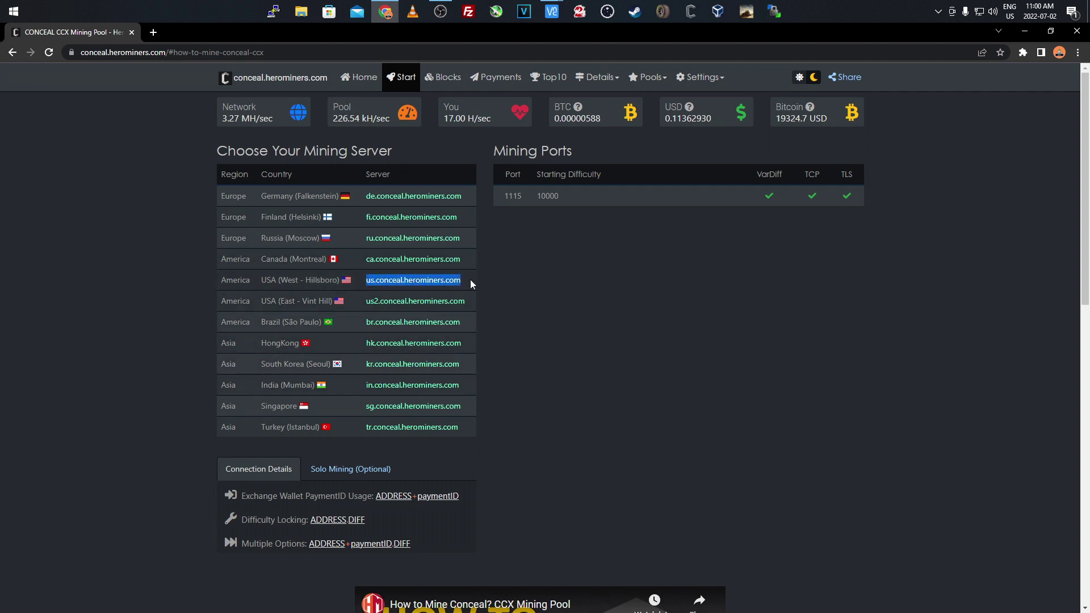
left_click(364, 262)
left_click_drag(365, 260, 462, 260)
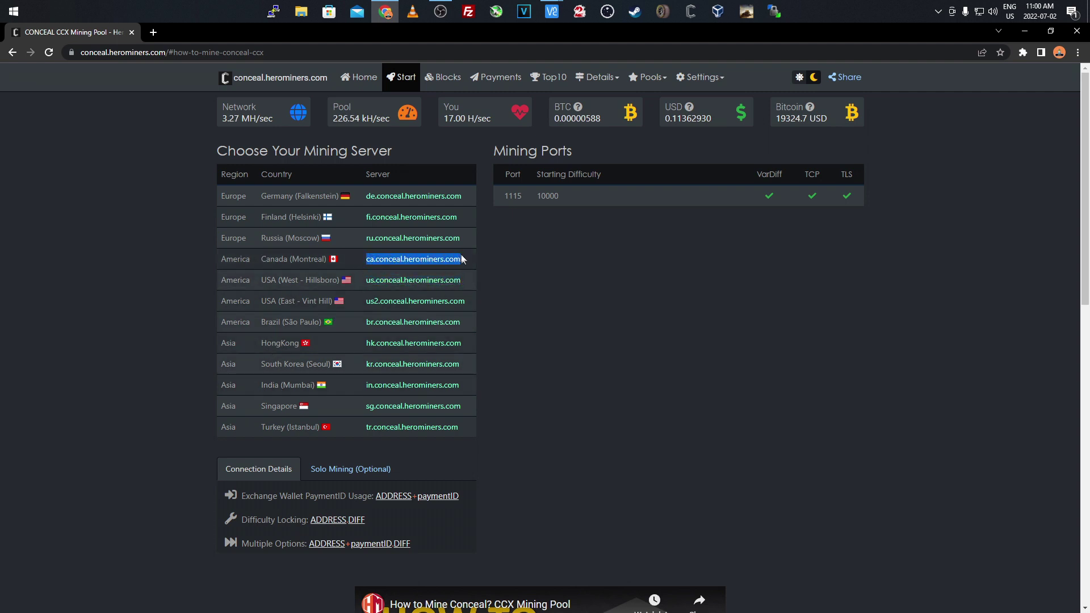
right_click(444, 265)
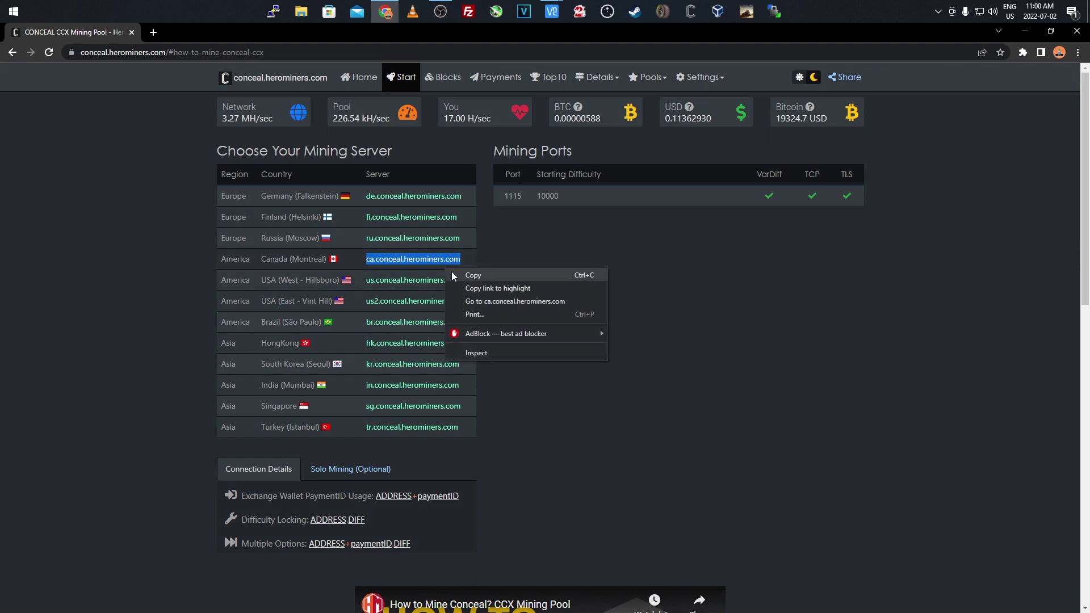
left_click(452, 274)
- Switch to VNC Viewer and replace the pool host in the start-mining-conceal file with the copied ca.conceal.herominers.com
left_click(552, 11)
left_click(570, 54)
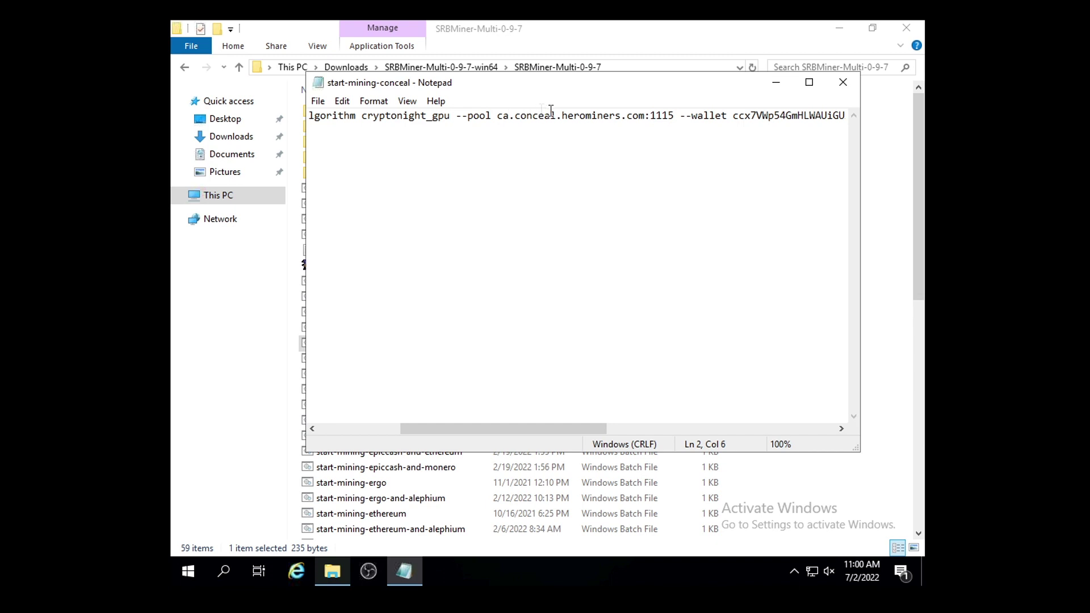
left_click_drag(643, 117, 499, 117)
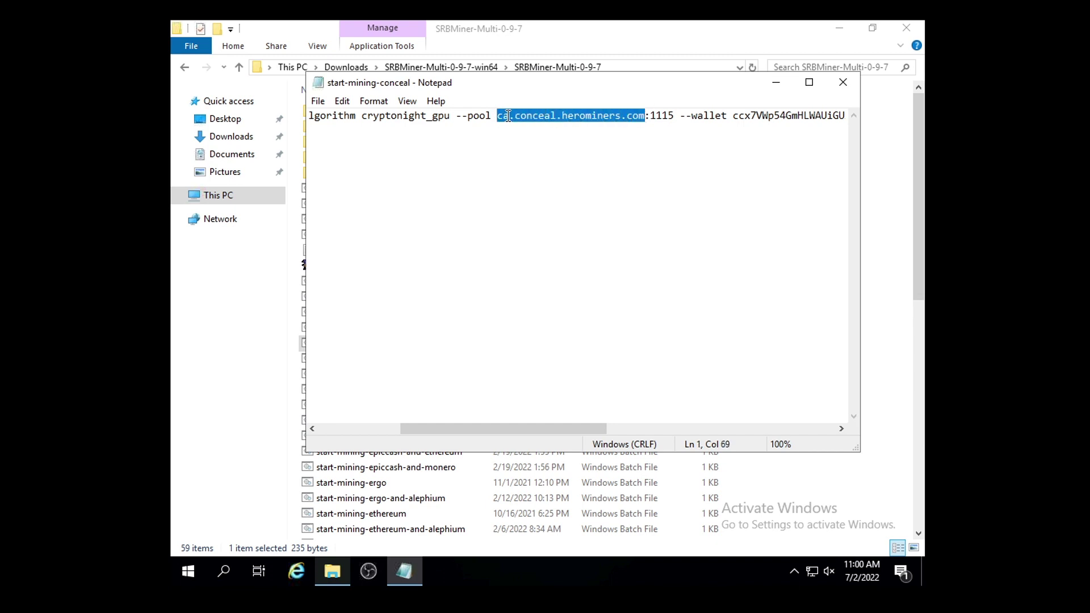
right_click(508, 116)
left_click(520, 181)
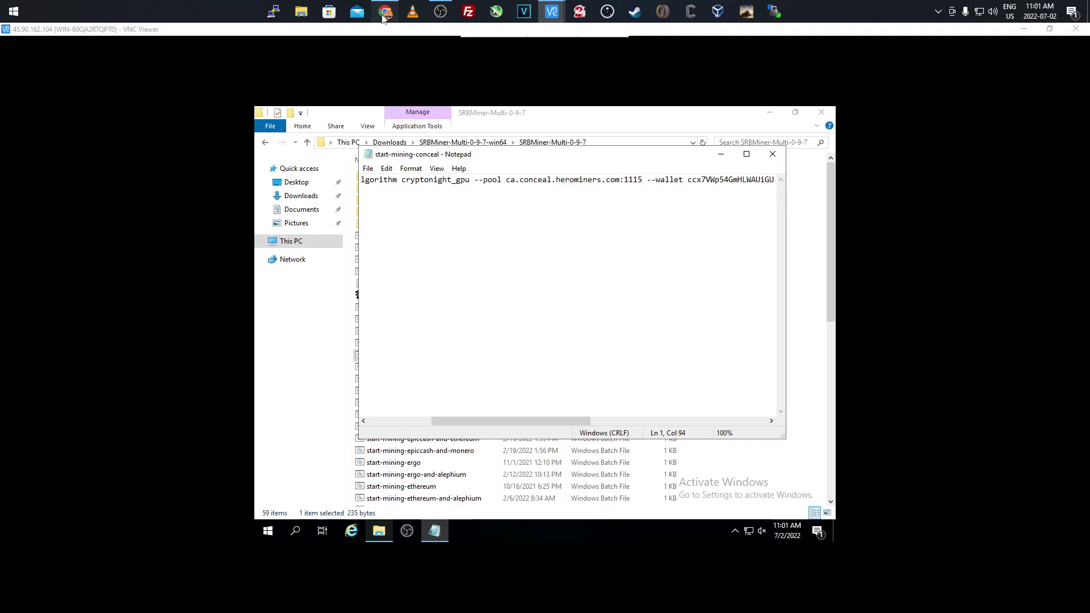
- Switch back to Chrome and copy the mining port number 1115 from the Mining Ports table
left_click(386, 12)
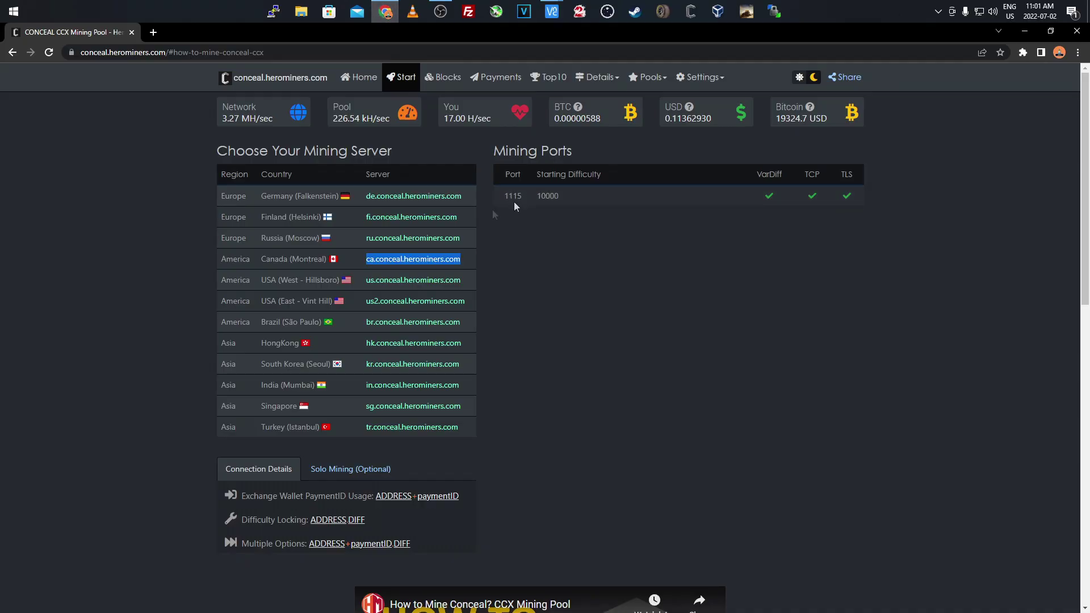
left_click(508, 274)
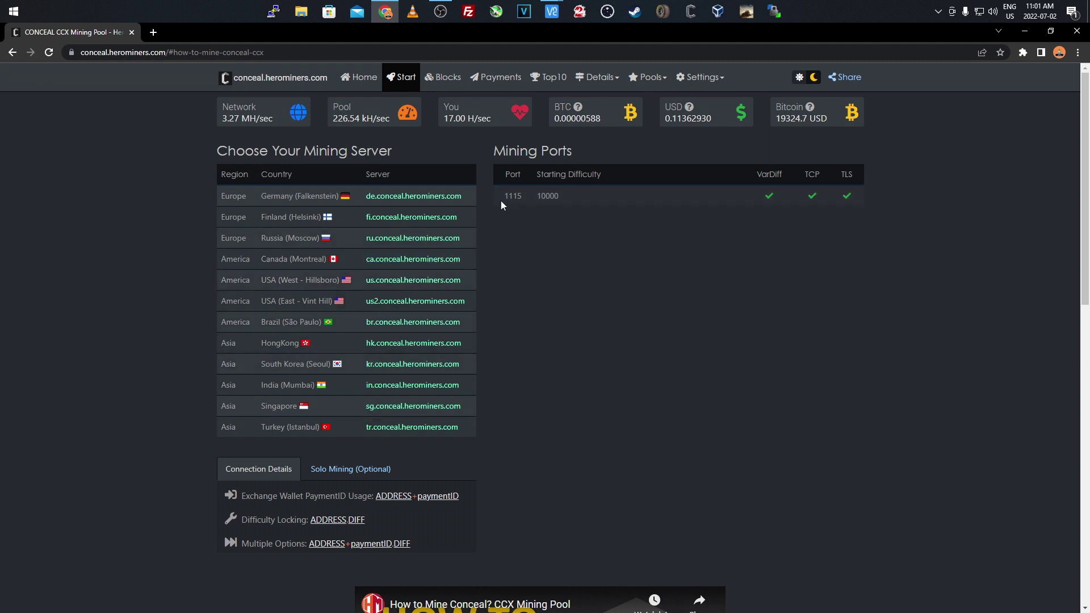
left_click_drag(503, 196, 518, 197)
right_click(523, 197)
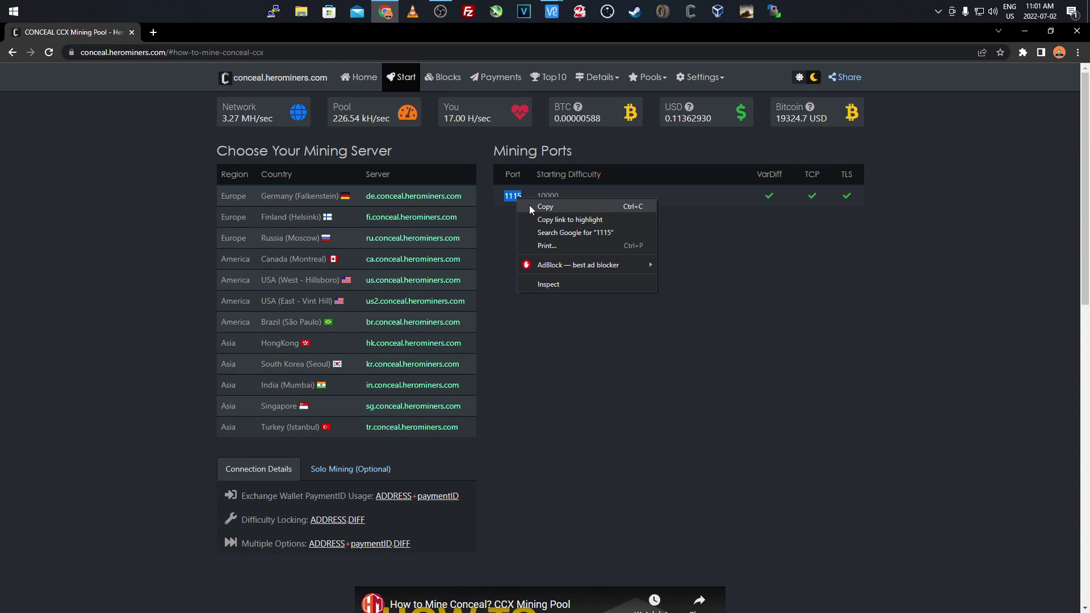
left_click(529, 206)
- Return to VNC Viewer and replace the port after the pool host in the batch file with the copied 1115
mouse_move(551, 11)
left_click(601, 68)
left_click_drag(650, 115, 675, 115)
right_click(661, 118)
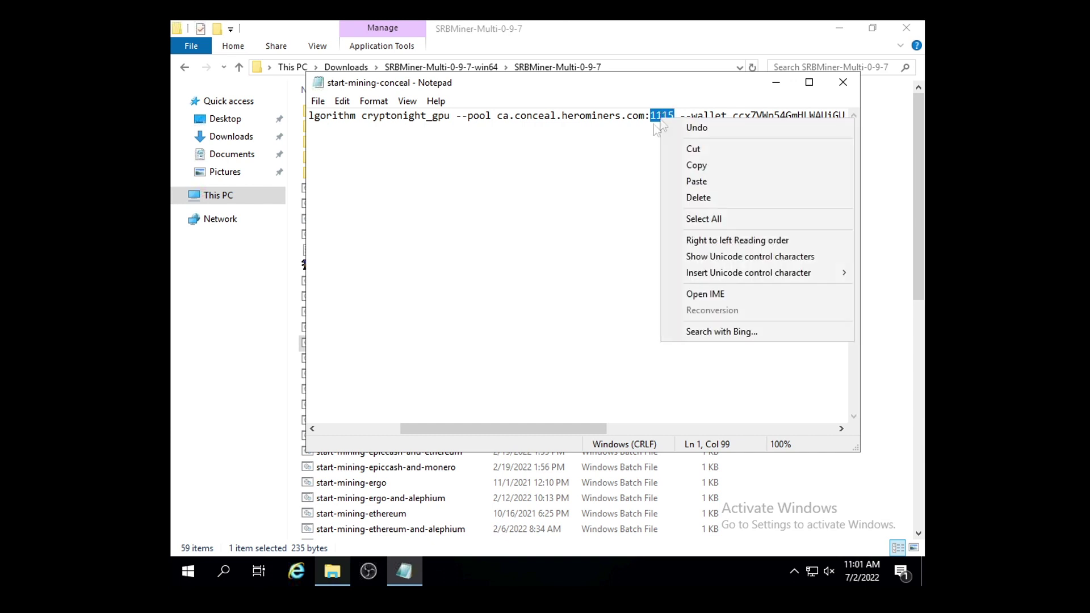
left_click(675, 181)
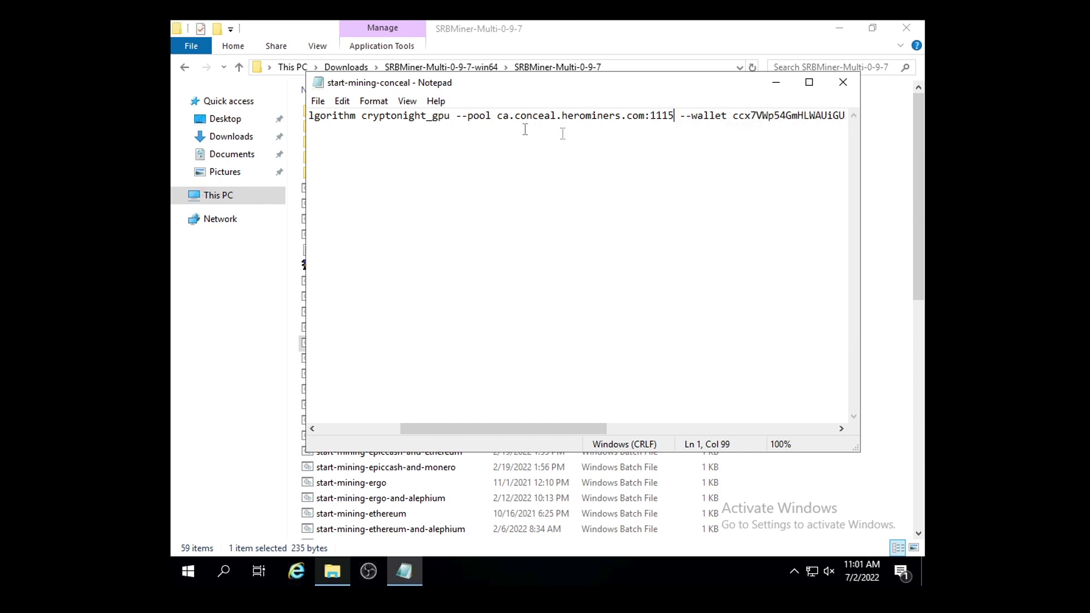
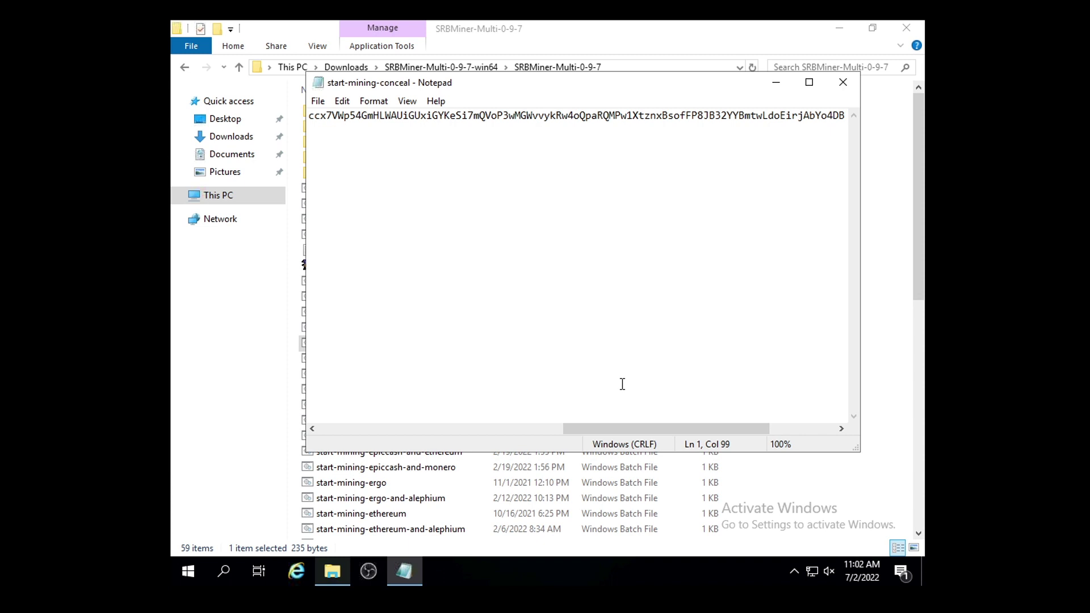
- Review the start-mining-conceal file, minimize it and open the start-mining-ergo batch file for editing as a comparison
key("ctrl+End")
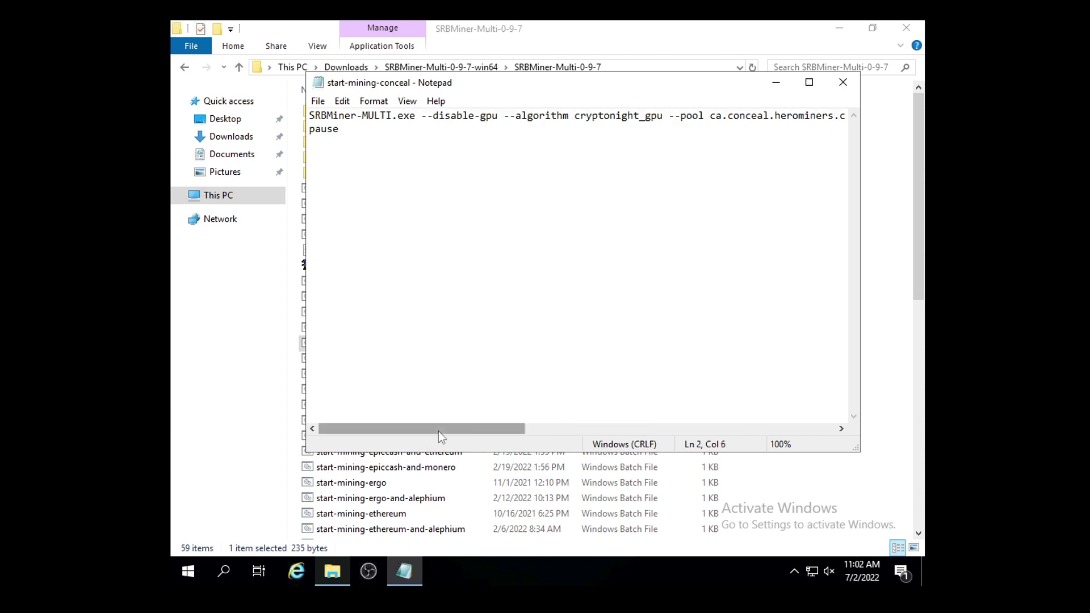
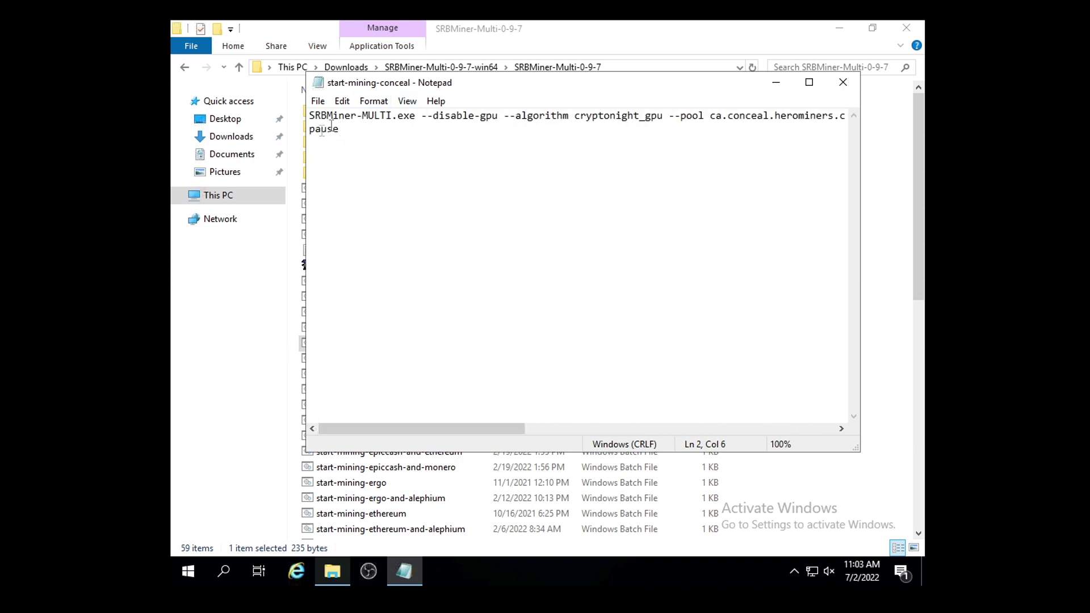
left_click(310, 121)
left_click(776, 82)
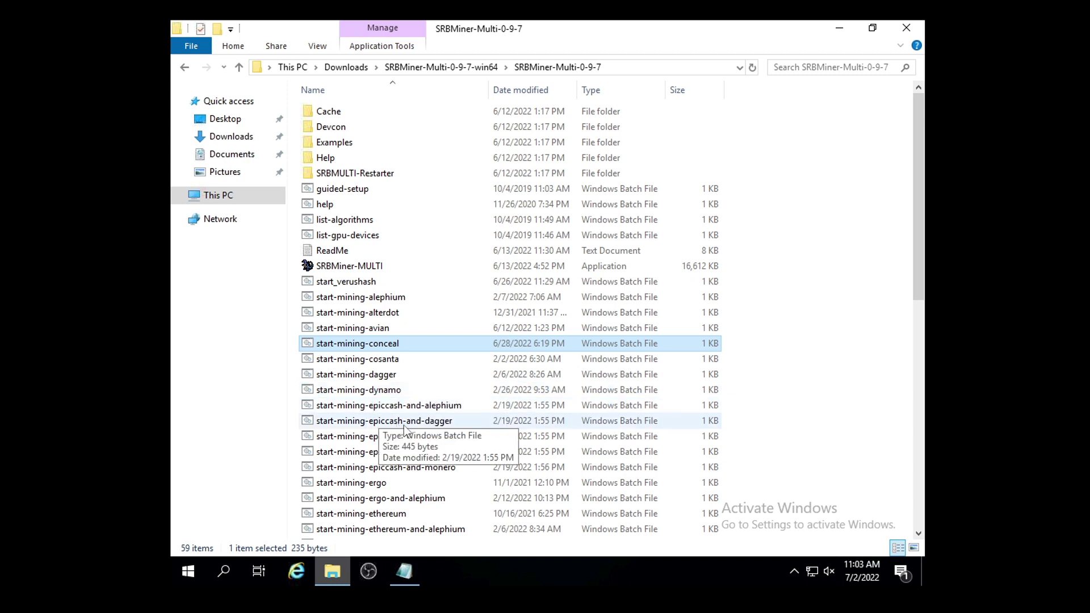
right_click(377, 486)
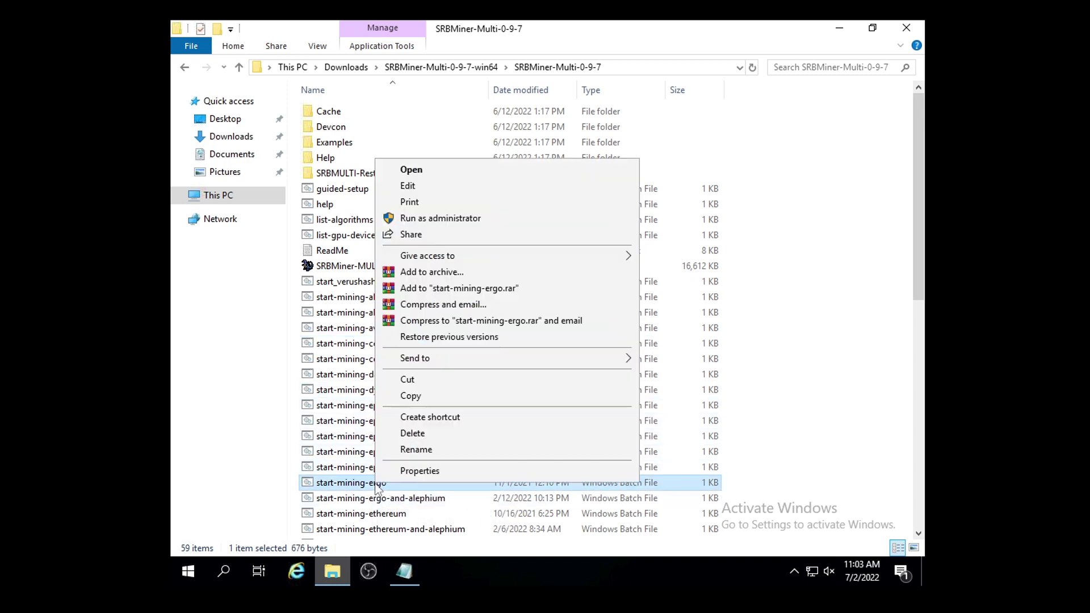
left_click(411, 187)
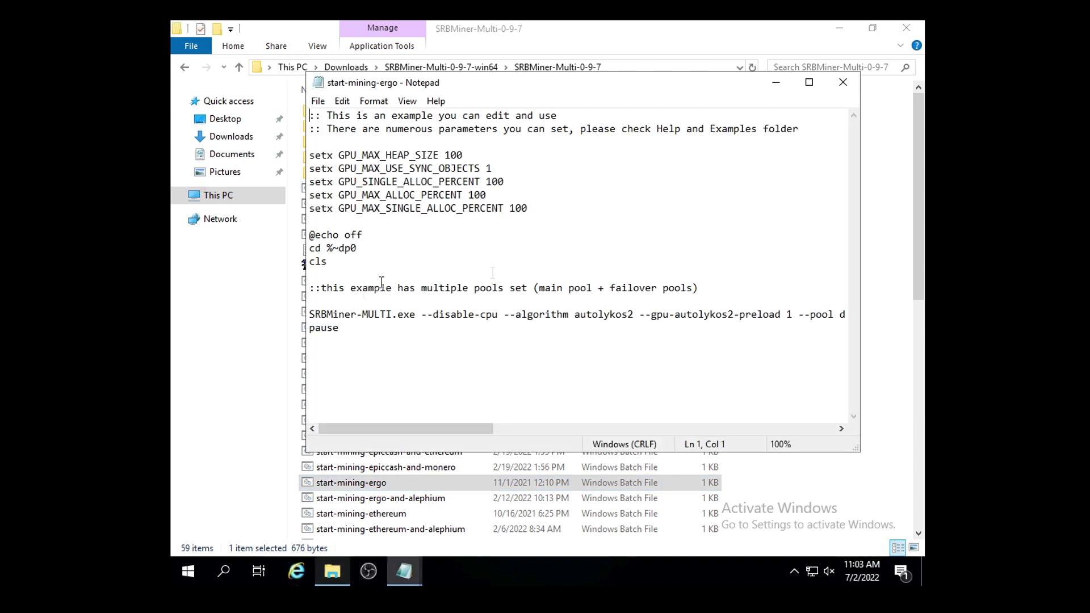
- Try deleting everything above the SRBMiner-MULTI.exe launch line in start-mining-ergo, and close the file without saving
left_click_drag(317, 303, 304, 105)
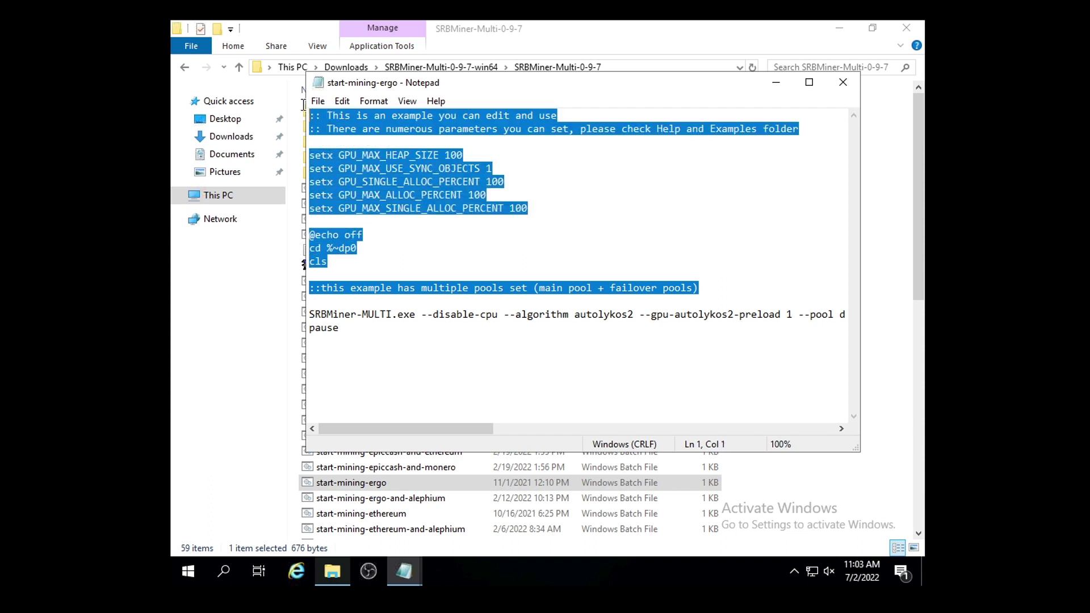
key("Delete")
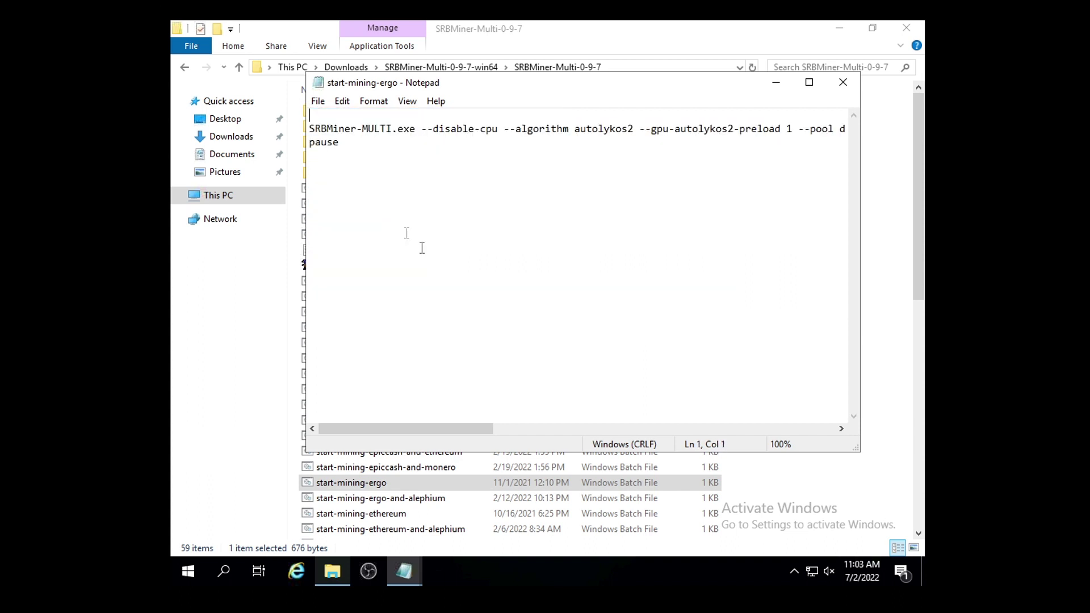
key("Delete")
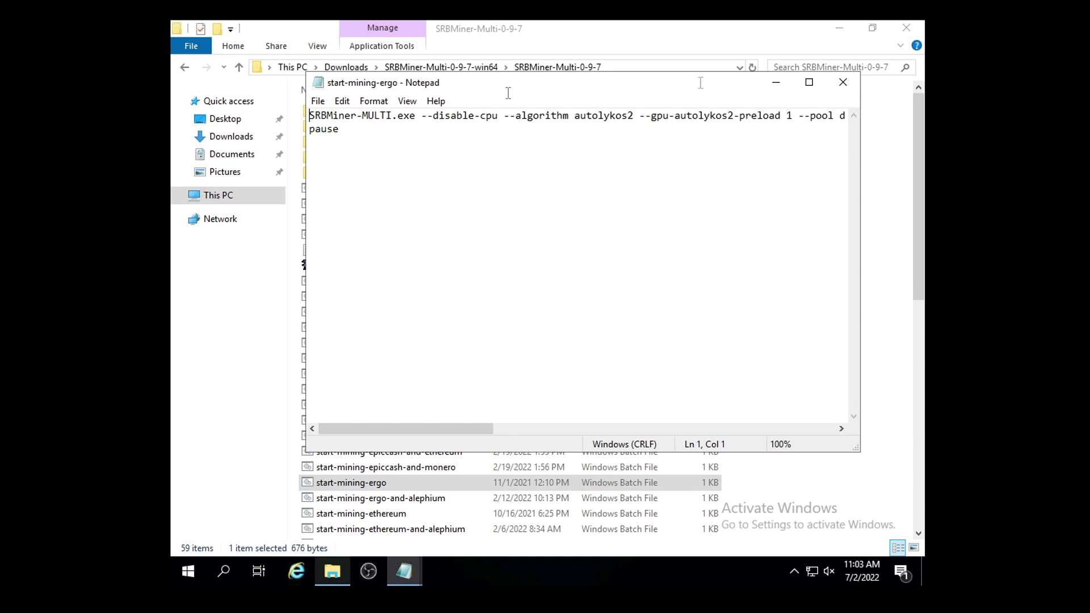
left_click(845, 84)
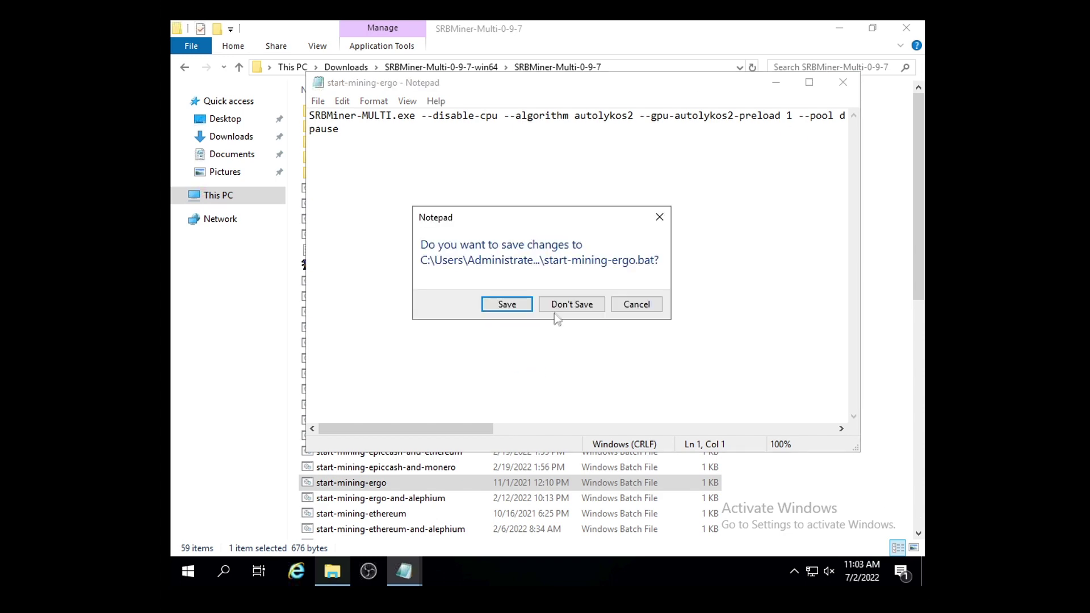
left_click(572, 305)
- Restore the start-mining-conceal file, try adding blank lines and filler text above the launch line, and remove them again
left_click(404, 571)
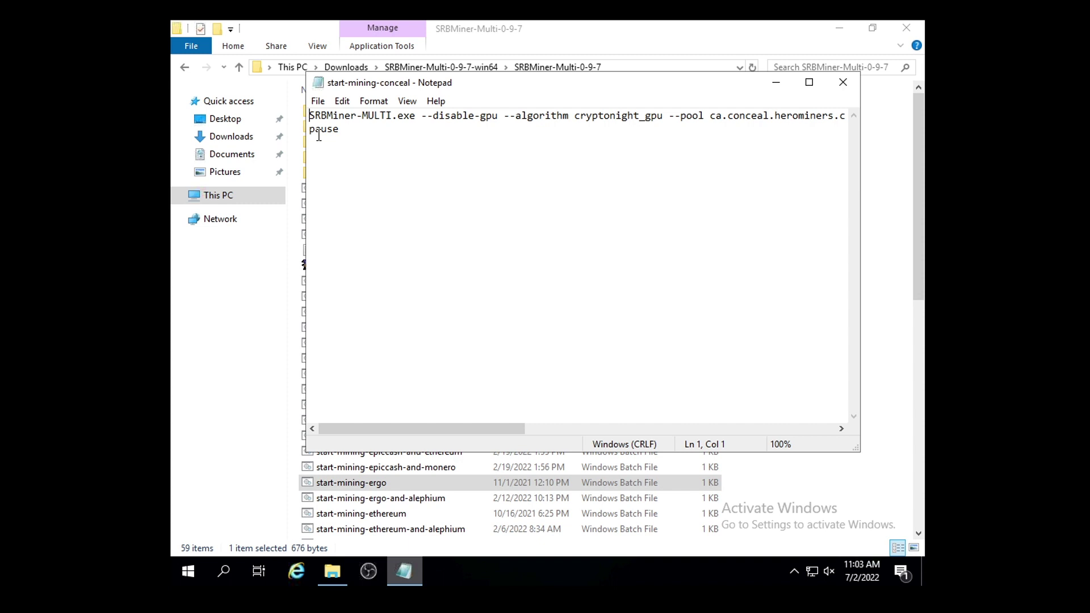
key("Return")
key("Return")
key("Up")
key("Up")
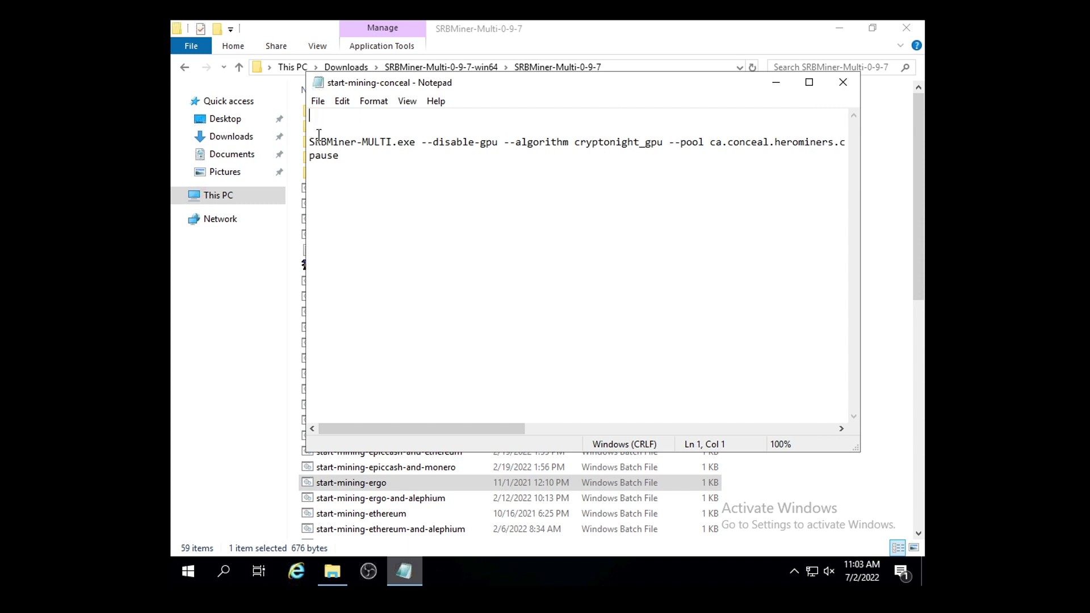
type("yuyikiukiku")
key("BackSpace")
key("BackSpace")
key("BackSpace")
key("BackSpace")
key("BackSpace")
key("BackSpace")
key("BackSpace")
key("BackSpace")
key("BackSpace")
key("BackSpace")
key("BackSpace")
key("Delete")
key("Delete")
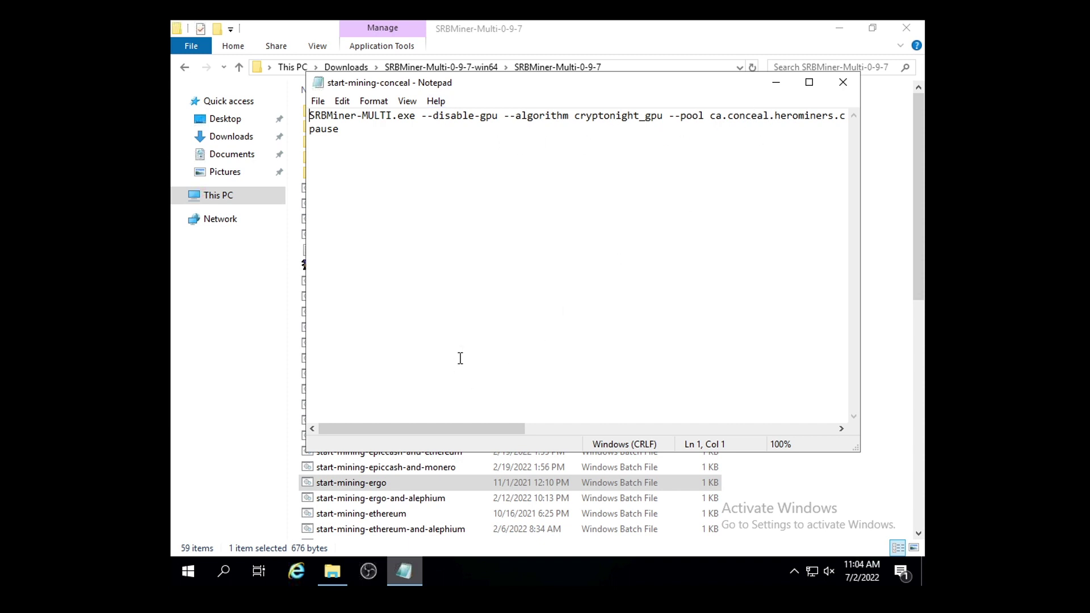
- Save the start-mining-conceal batch file and close it
left_click(319, 103)
left_click(318, 151)
left_click(843, 83)
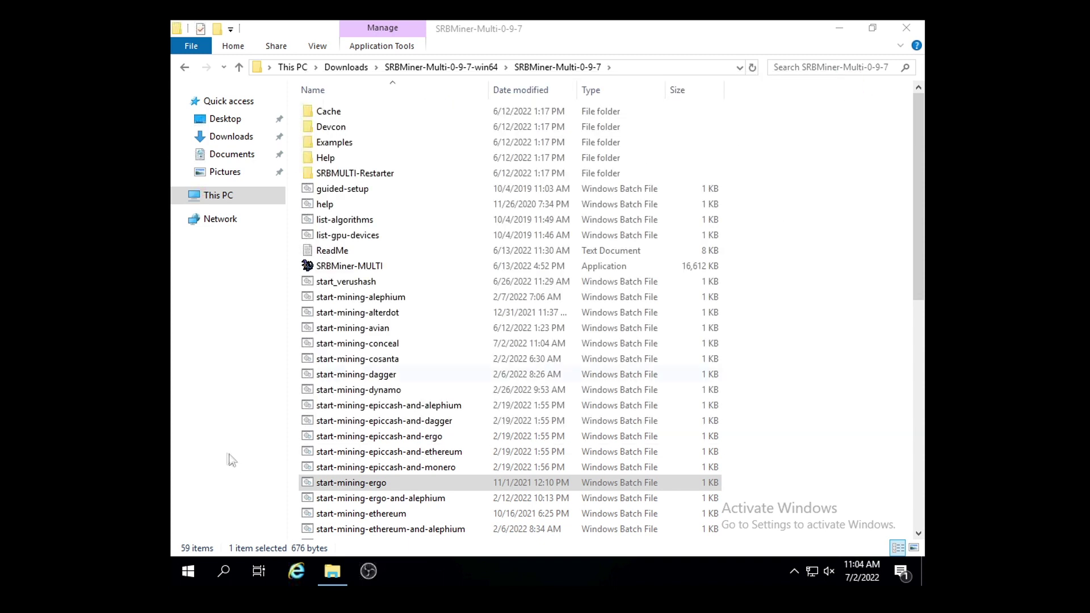
- Run the start-mining-conceal batch file and maximize the miner's console window
left_click(370, 348)
double_click(362, 343)
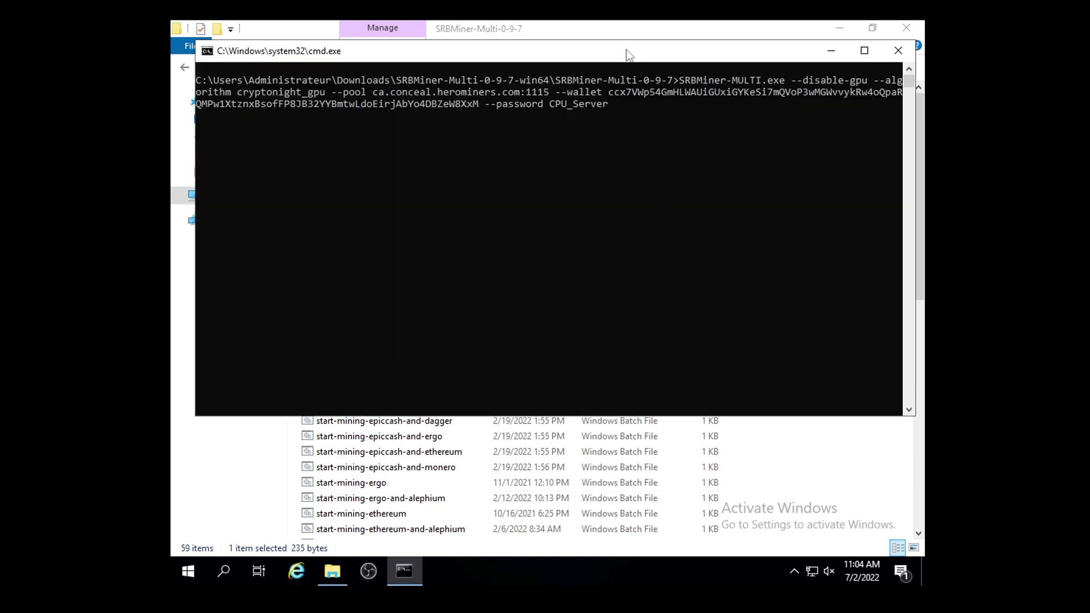
left_click_drag(629, 55, 626, 85)
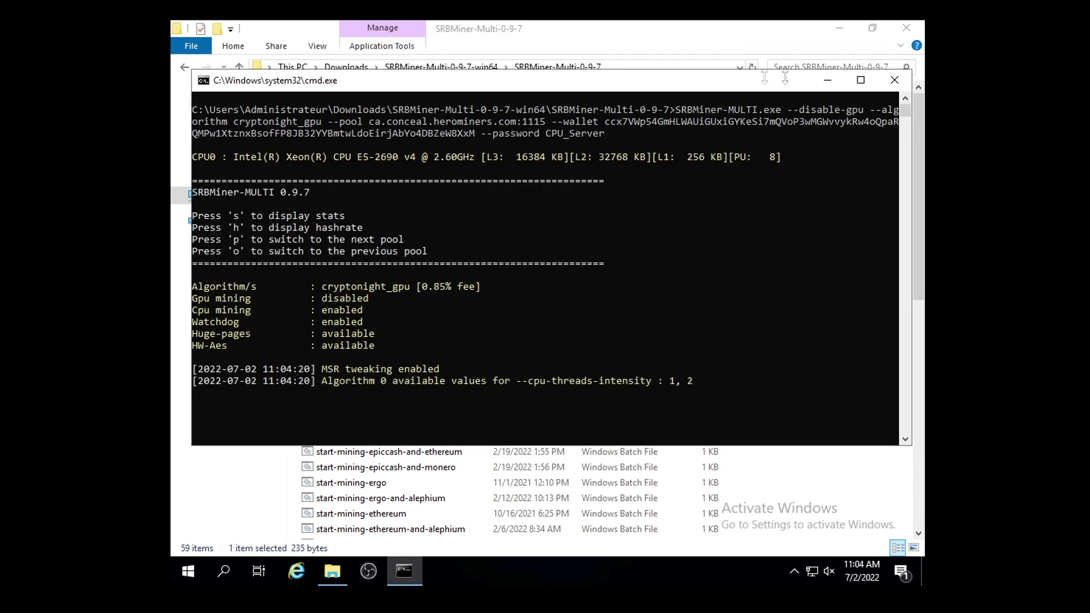
left_click(860, 80)
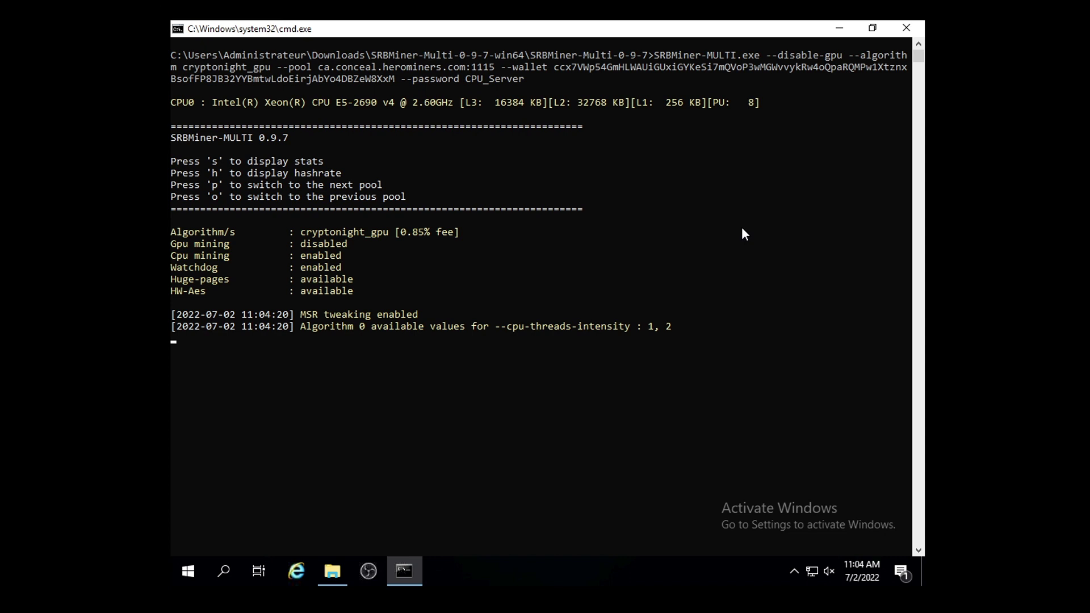